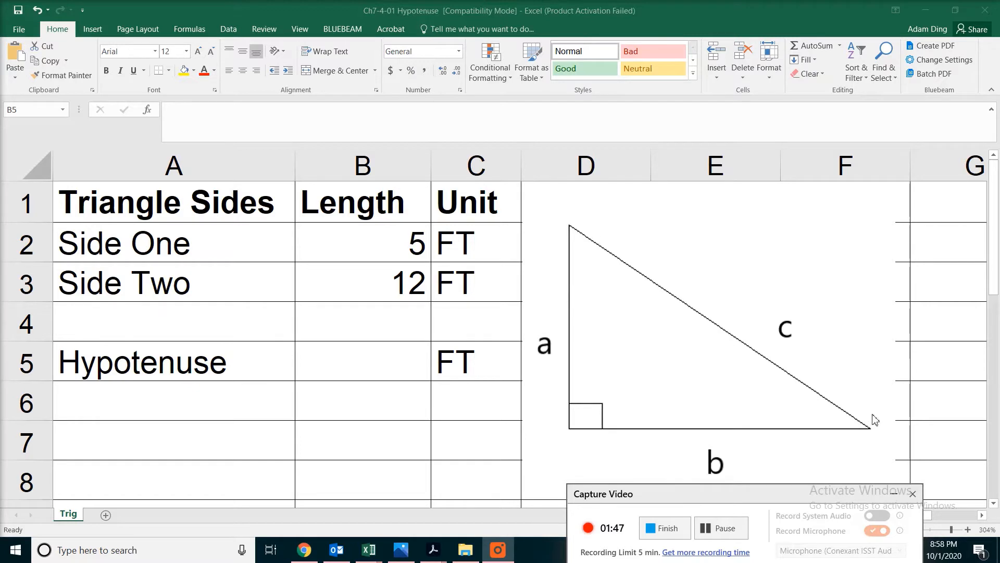
# Step: Calculate the hypotenuse in B5 with the formula =sqrt(B2^2+B3^2)
pyautogui.click(737, 528)
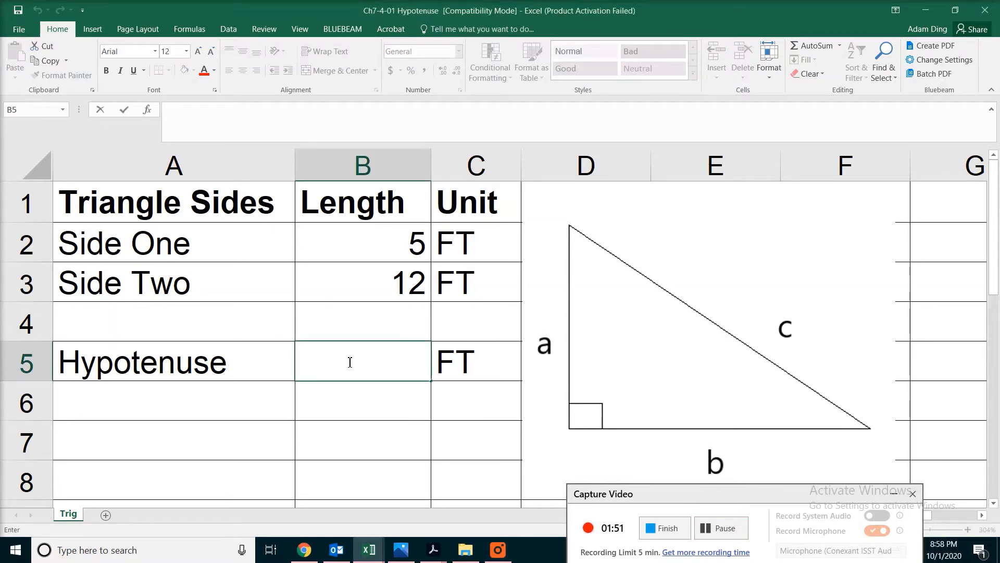
pyautogui.write('=')
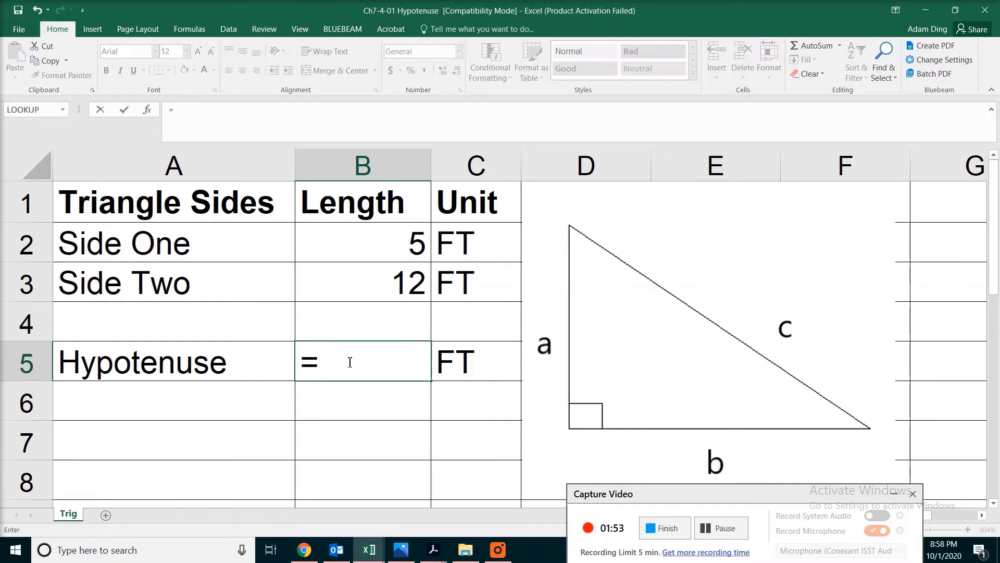
pyautogui.write('sqr')
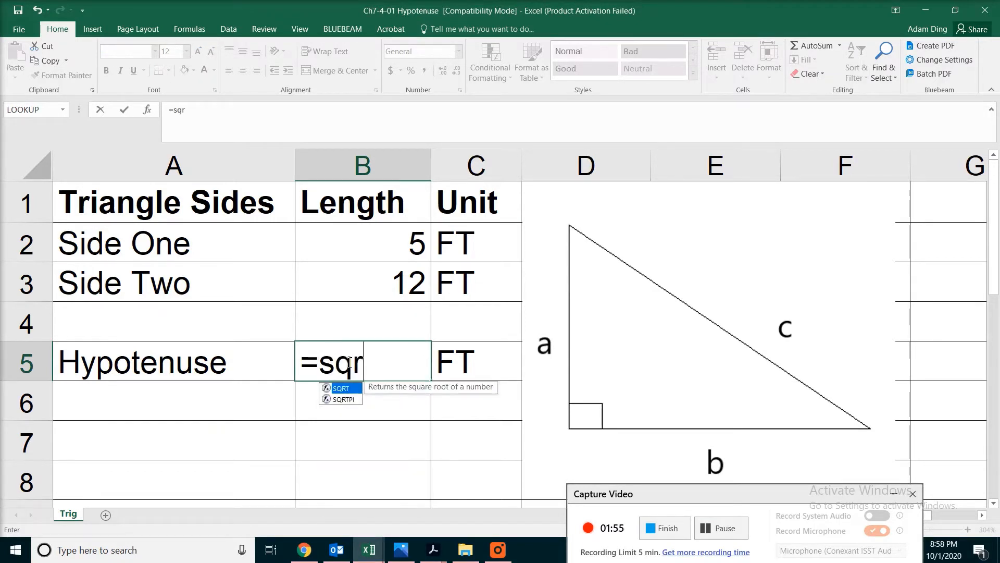
pyautogui.write('t(')
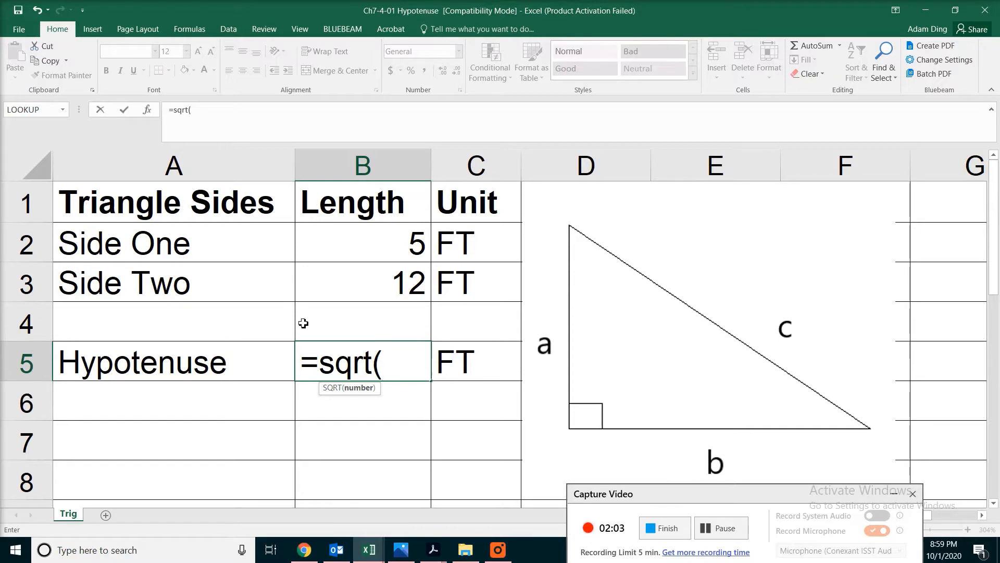
pyautogui.click(404, 236)
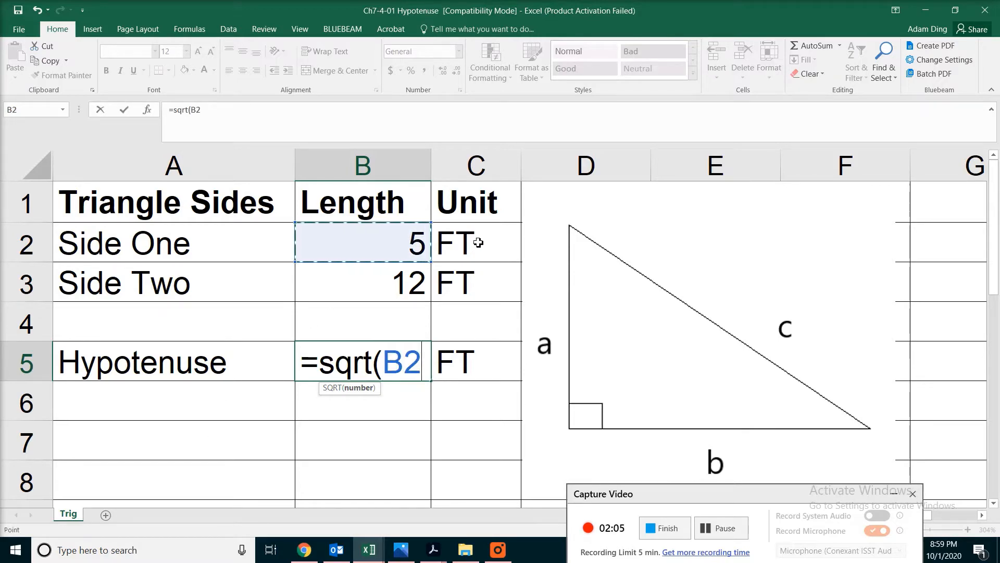
pyautogui.write('^')
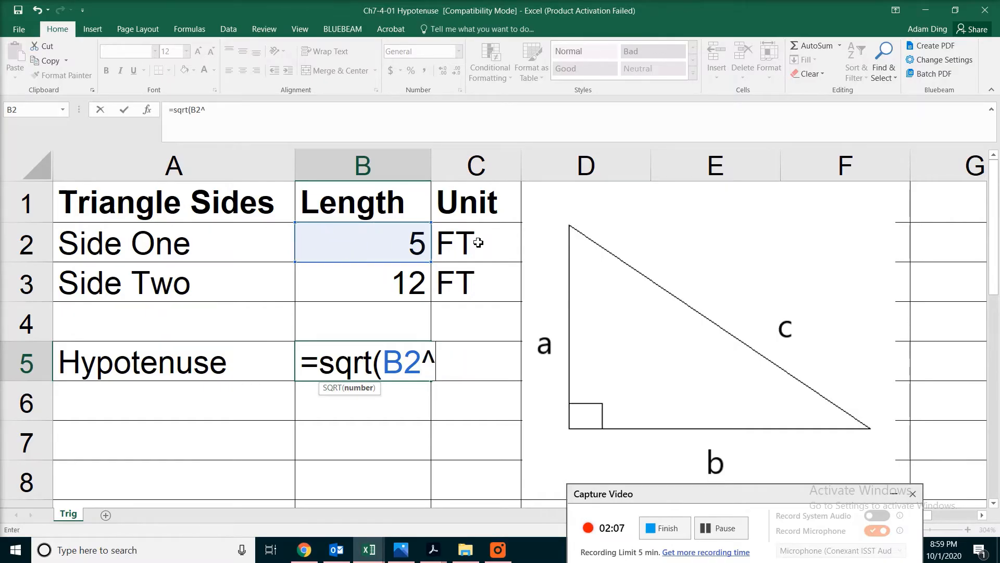
pyautogui.write('2+')
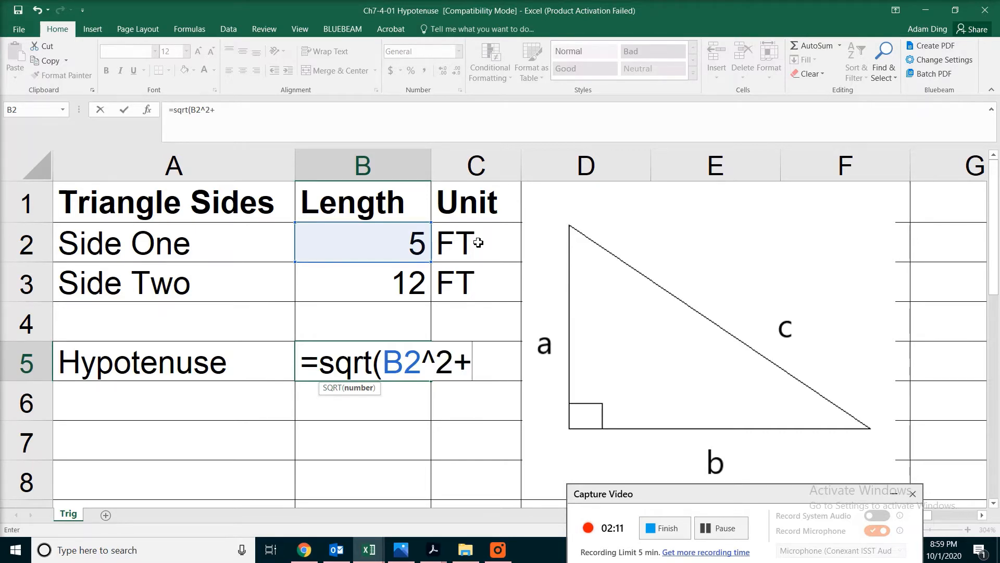
pyautogui.click(388, 287)
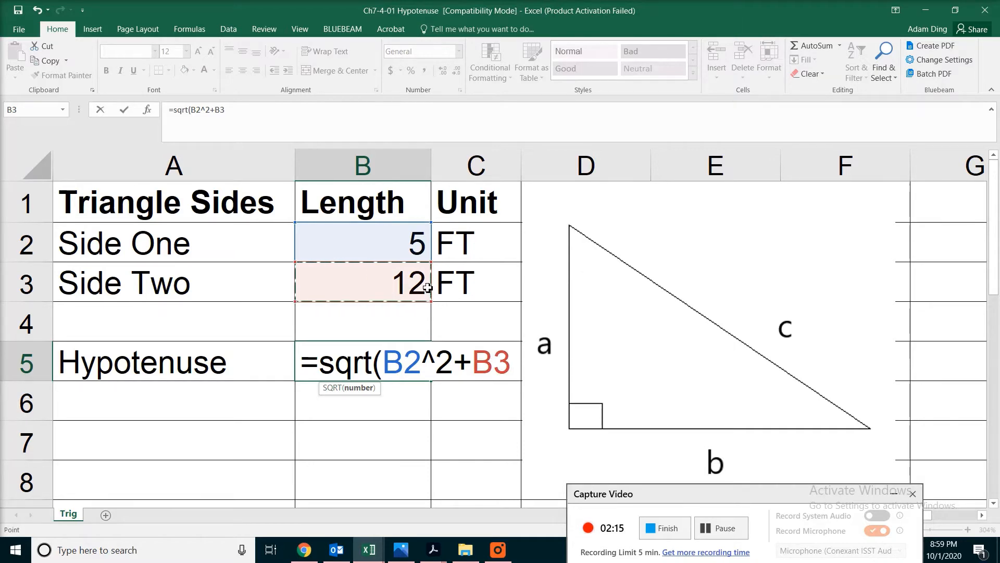
pyautogui.write('^2')
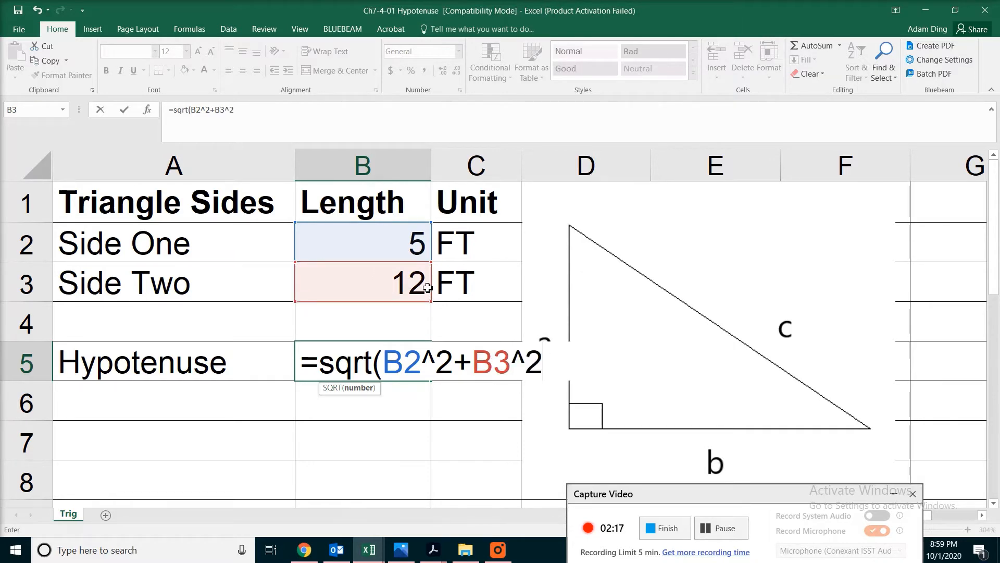
pyautogui.write(')')
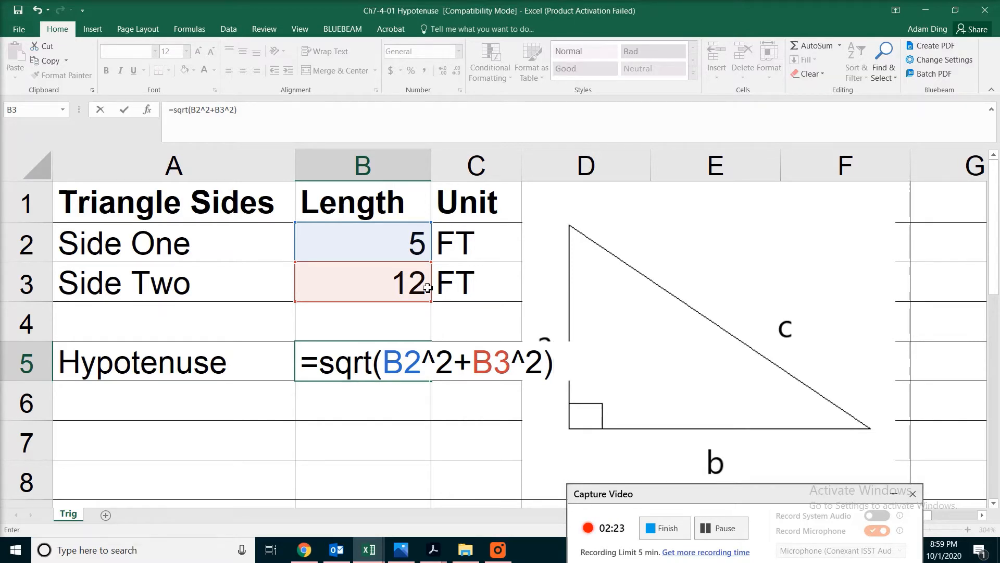
pyautogui.press('Return')
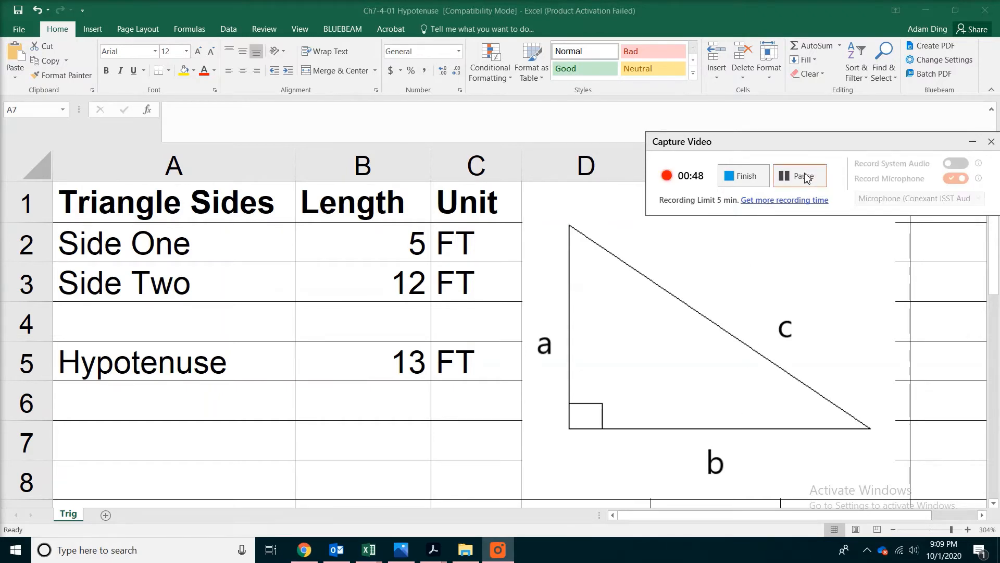
# Step: Label cell A7 as Conversion
pyautogui.click(208, 452)
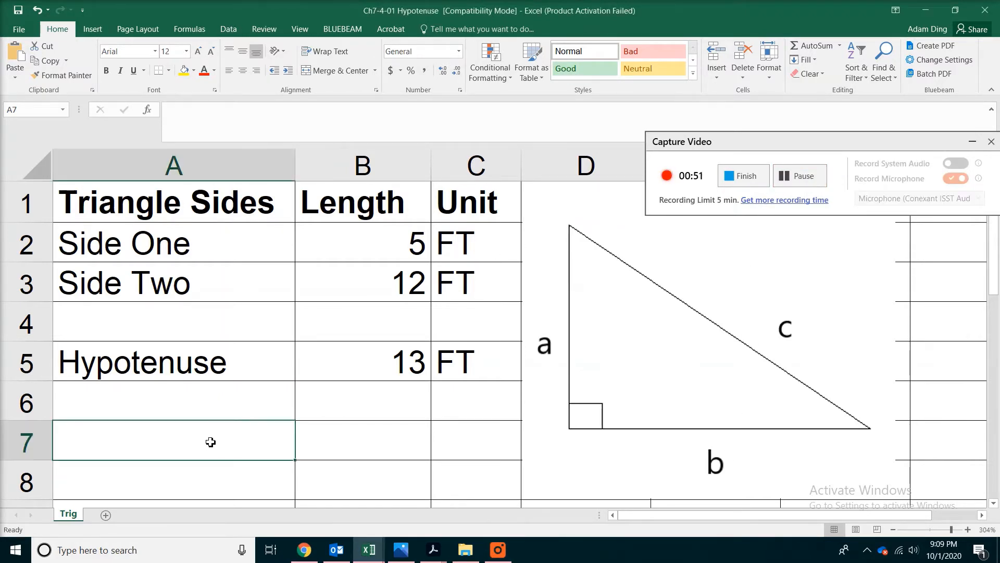
pyautogui.write('Conversion')
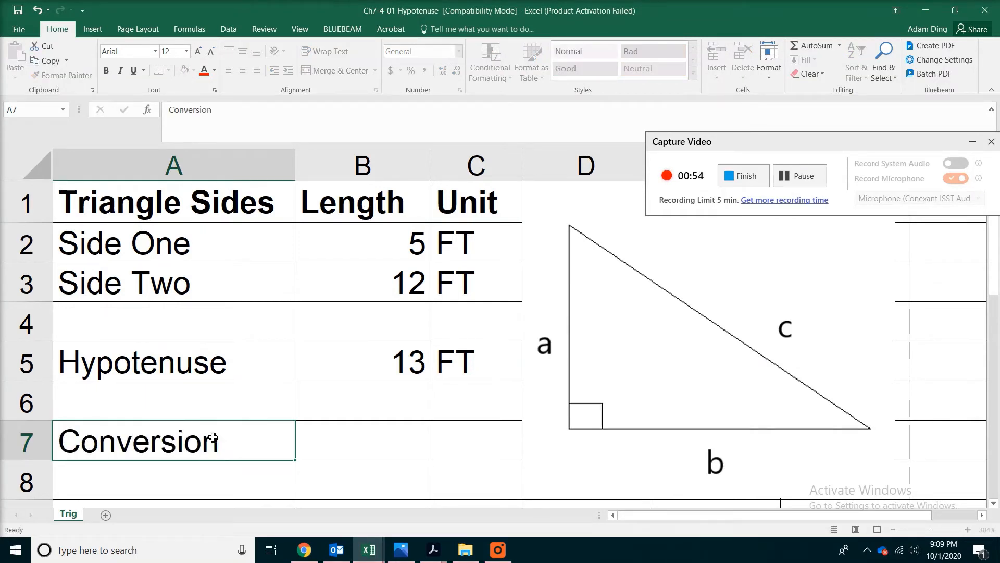
pyautogui.press('Return')
# Step: Calculate the conversion factor in B7 by dividing the hypotenuse by side two with =B5/B3
pyautogui.click(333, 429)
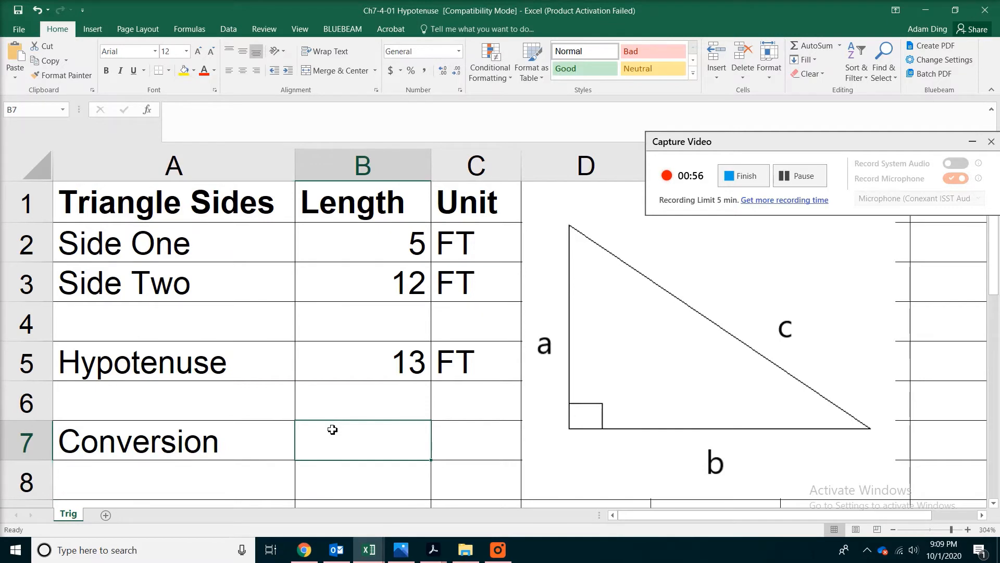
pyautogui.write('=')
pyautogui.click(366, 365)
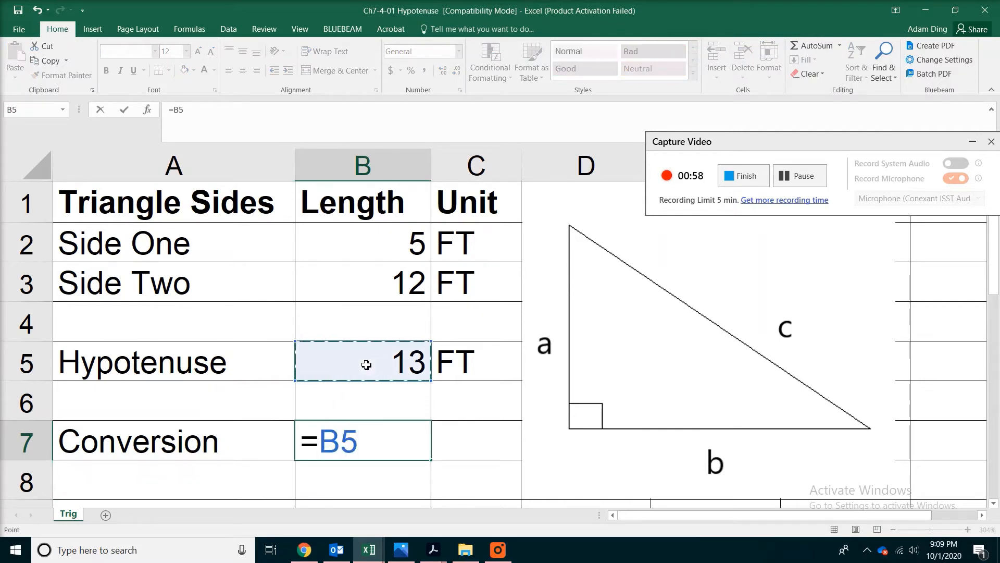
pyautogui.write('/')
pyautogui.click(373, 282)
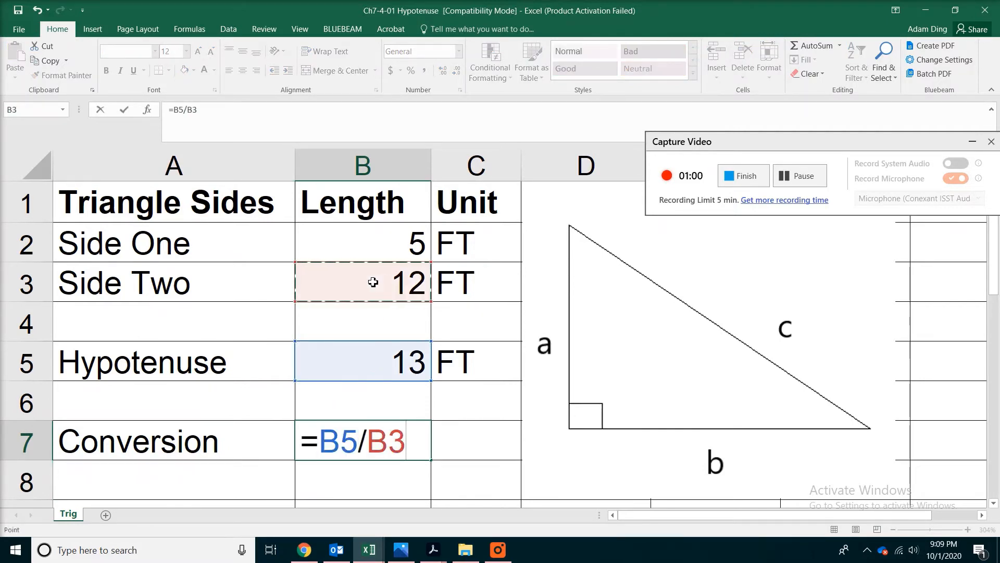
pyautogui.press('Return')
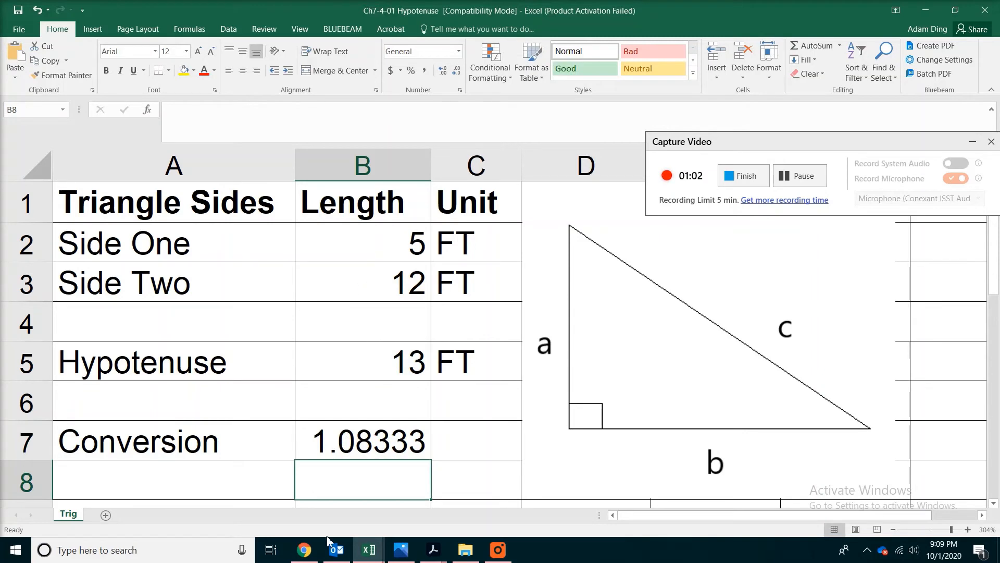
# Step: Reduce the decimal places displayed for the conversion factor in B7 by two
pyautogui.click(385, 444)
pyautogui.click(457, 71)
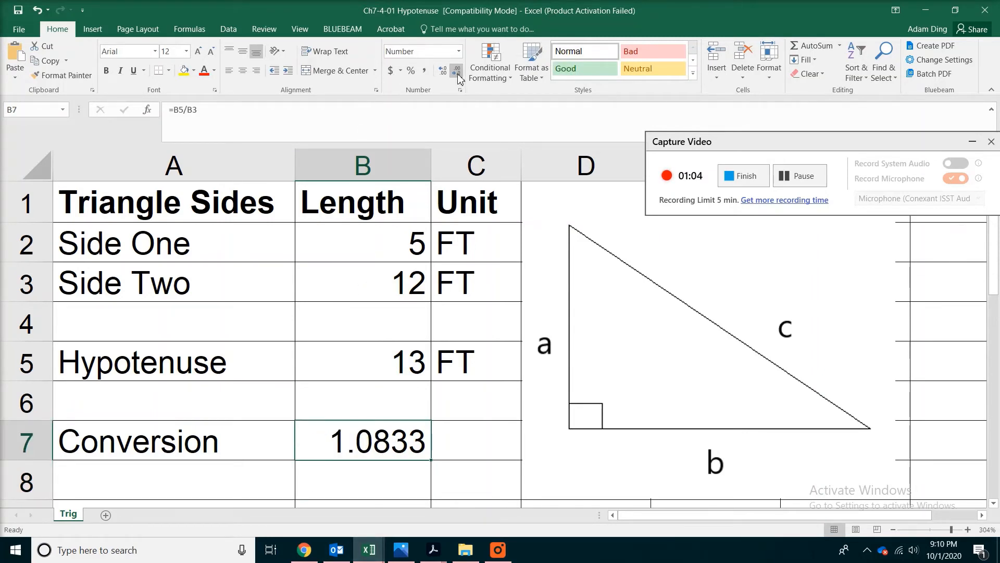
pyautogui.click(457, 71)
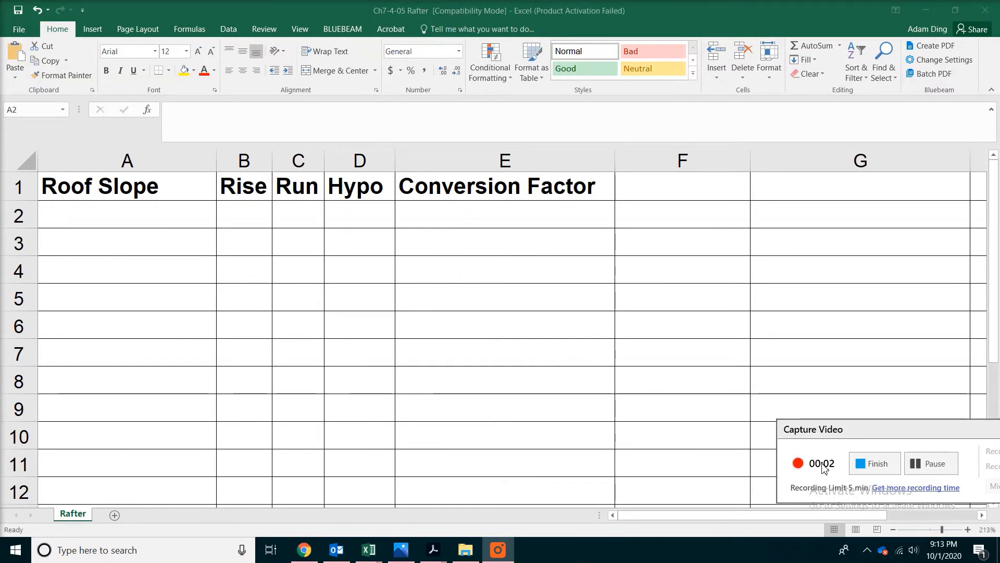
# Step: In the Rafter sheet, enter the roof slope 2 in 12 in A2 and fill the series down to 12 in 12 in A12
pyautogui.click(94, 218)
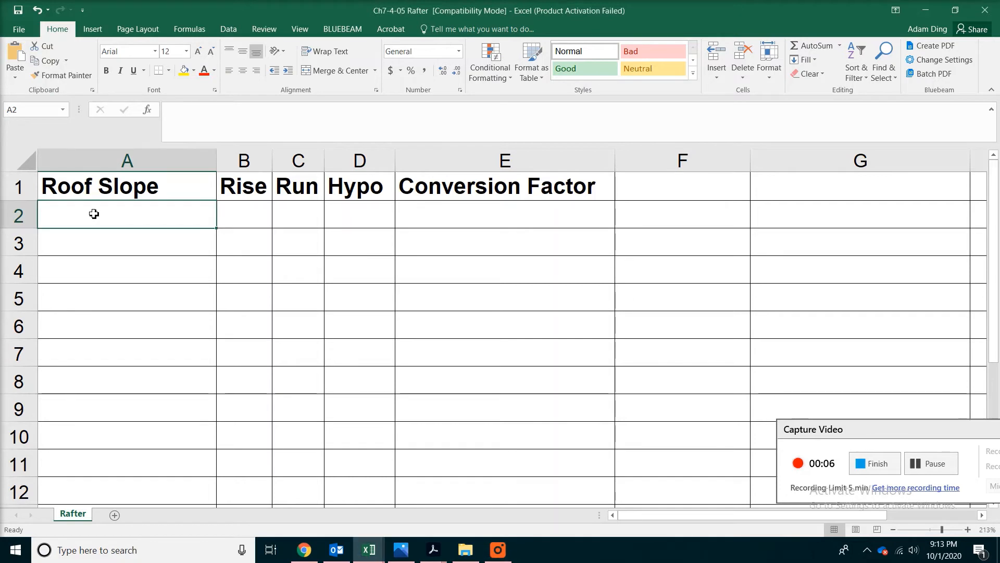
pyautogui.write('2 ')
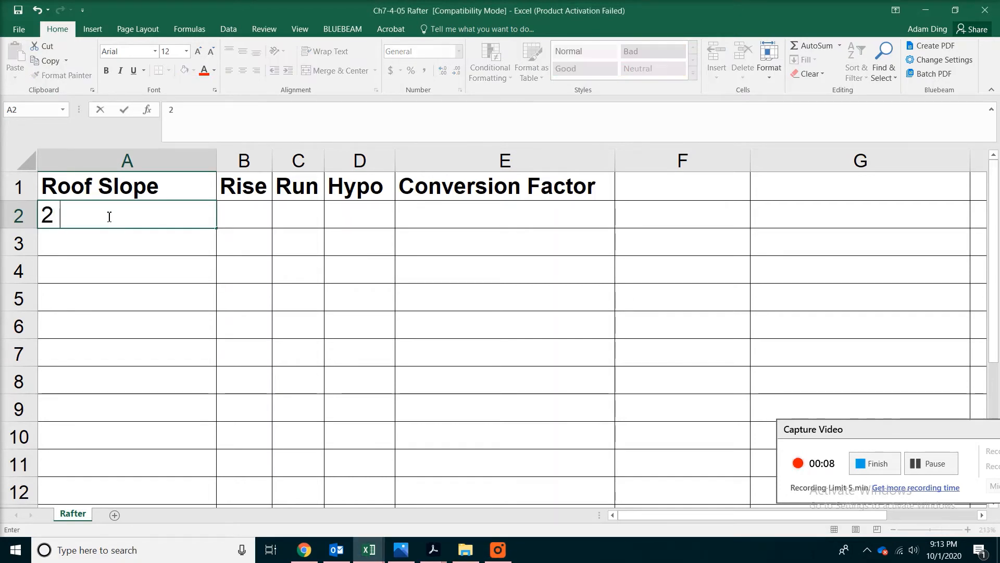
pyautogui.write('in 12')
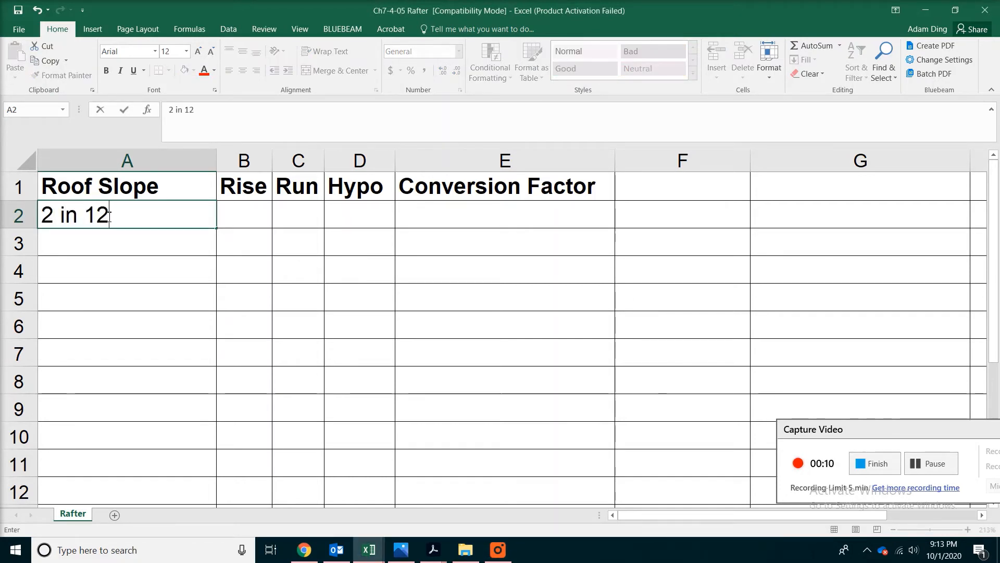
pyautogui.hotkey('ctrl', 'Return')
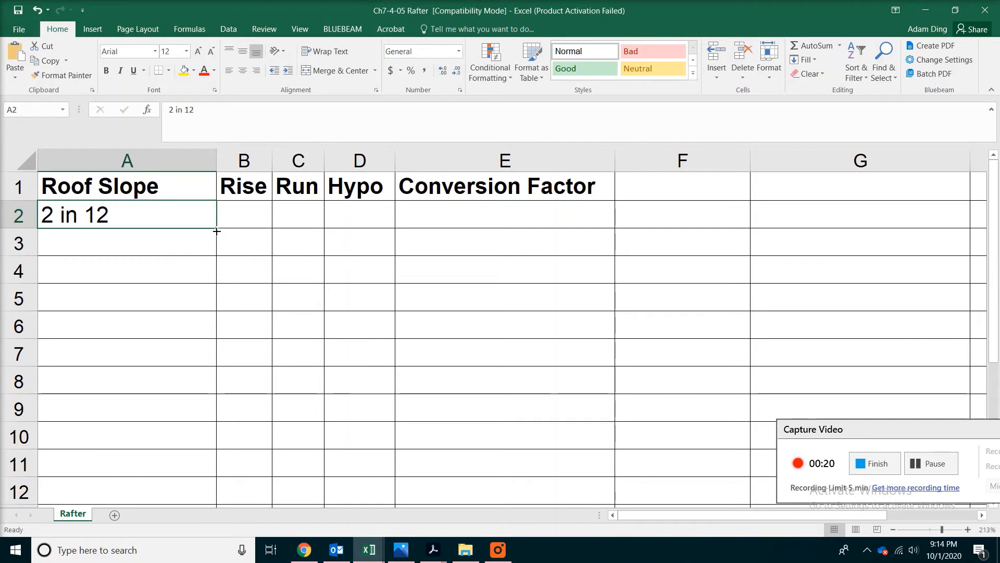
pyautogui.moveTo(217, 227); pyautogui.dragTo(208, 503)
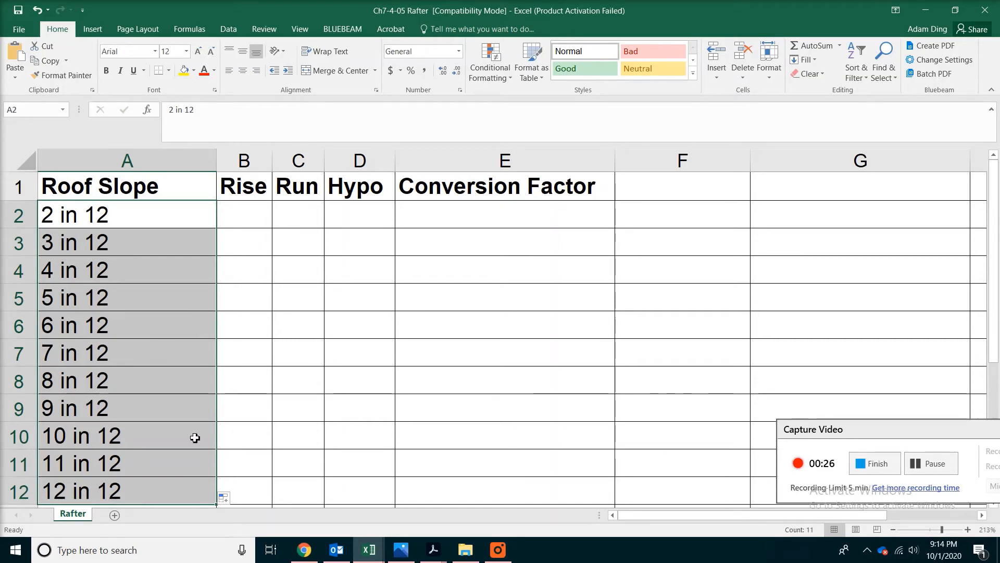
# Step: Enter 2 and 3 as the first rises in B2 and B3, and extend the series to 12 in B12
pyautogui.click(243, 213)
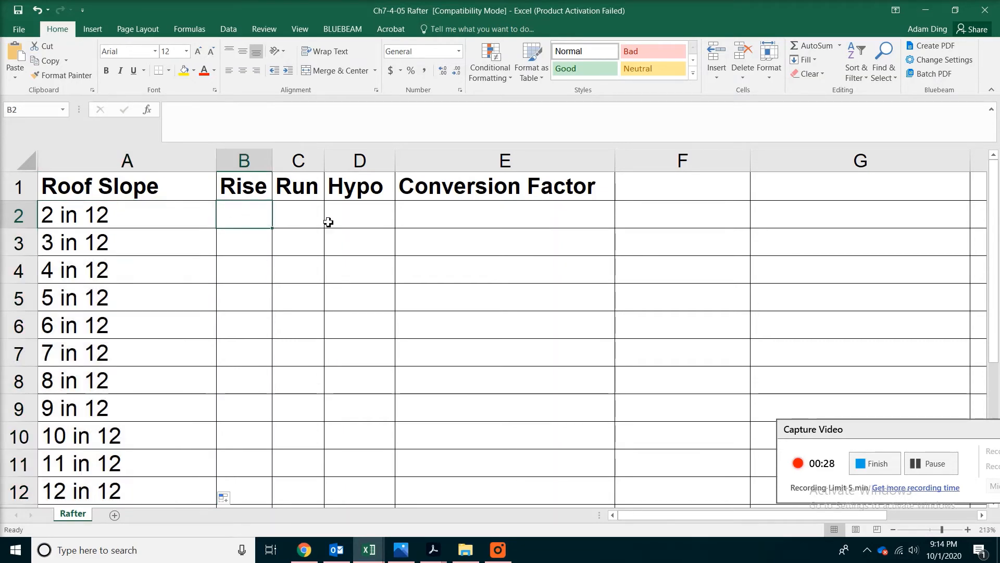
pyautogui.write('2')
pyautogui.press('Return')
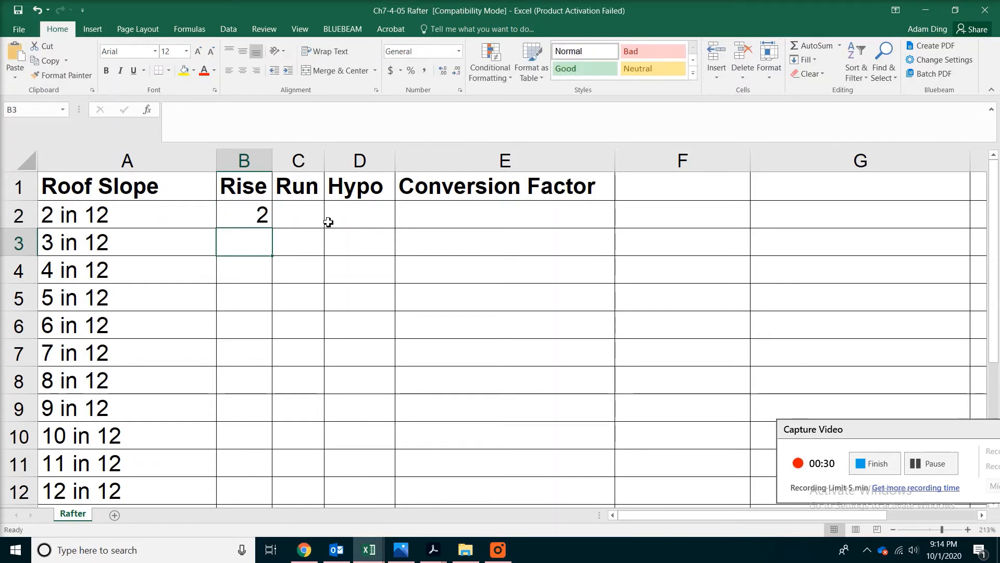
pyautogui.write('3')
pyautogui.press('Return')
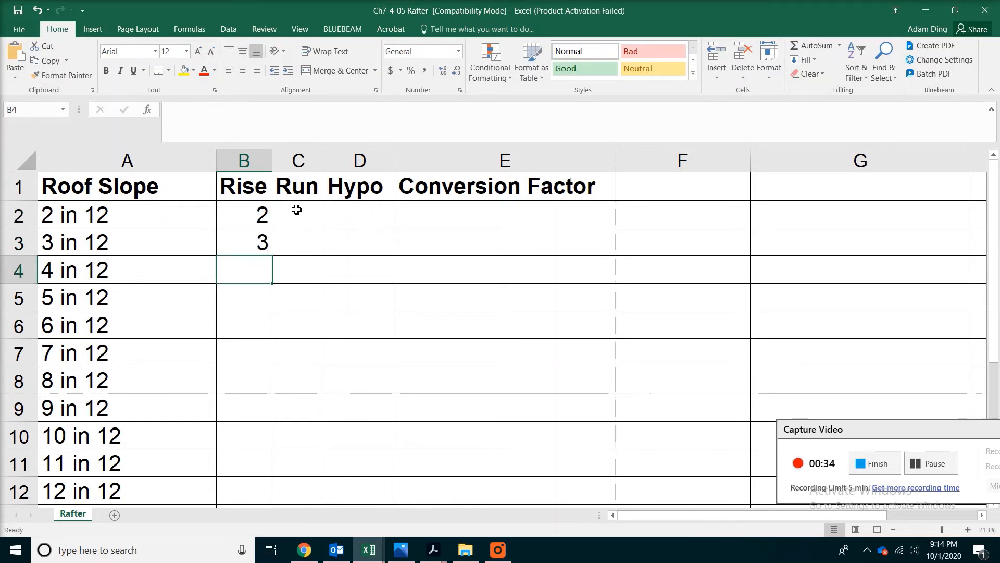
pyautogui.click(257, 211)
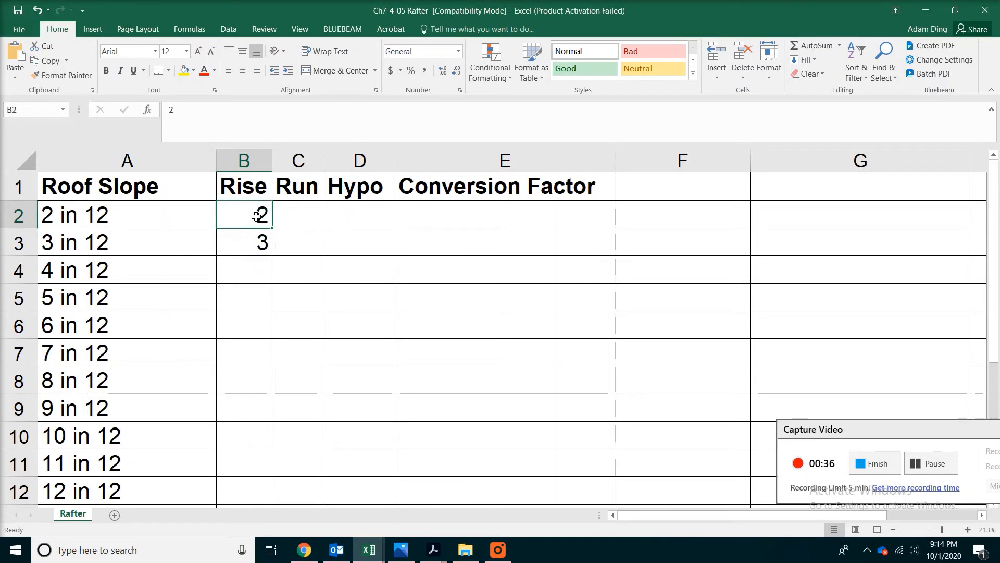
pyautogui.moveTo(257, 216)
pyautogui.mouseDown()
pyautogui.moveTo(286, 409)
pyautogui.moveTo(274, 500)
pyautogui.mouseUp()
# Step: Enter a run of 12 in C2 and copy it down the Run column to C12
pyautogui.click(307, 213)
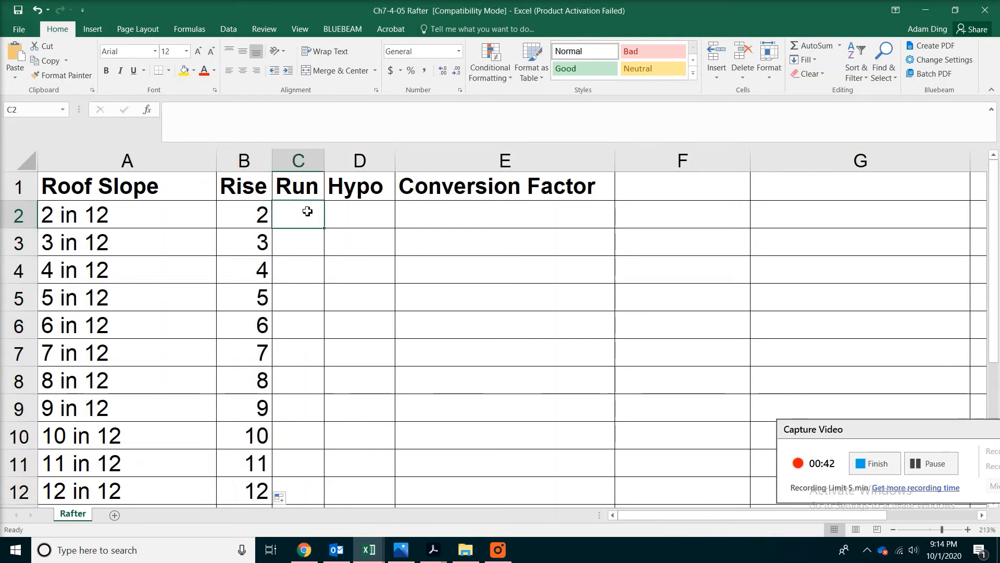
pyautogui.write('12')
pyautogui.press('Return')
pyautogui.click(307, 216)
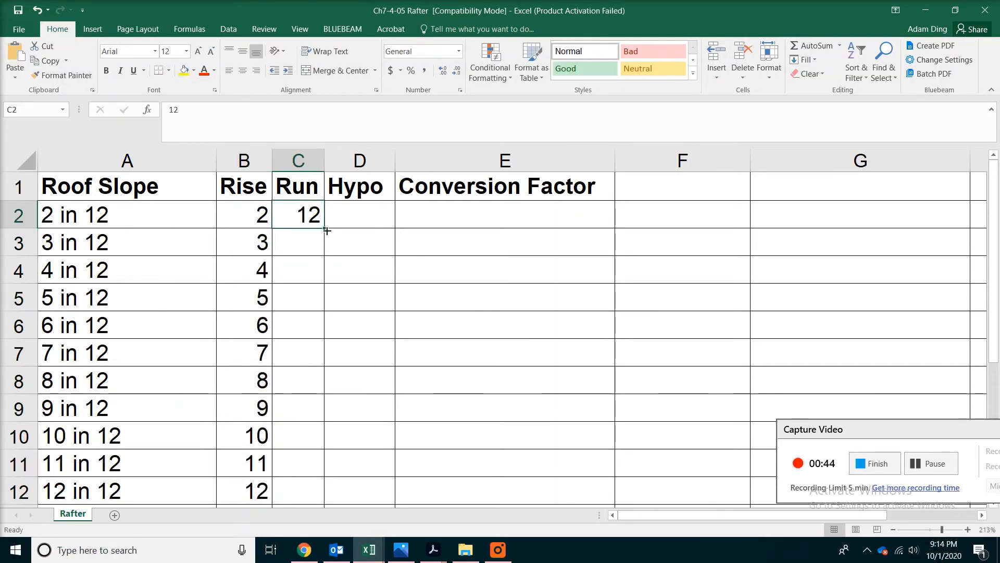
pyautogui.moveTo(324, 229); pyautogui.dragTo(318, 493)
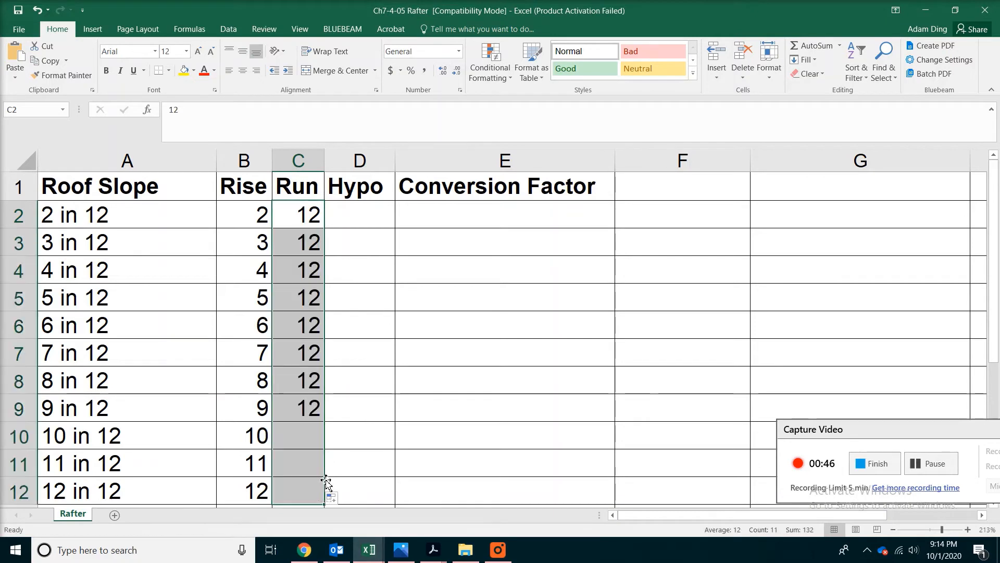
pyautogui.click(932, 470)
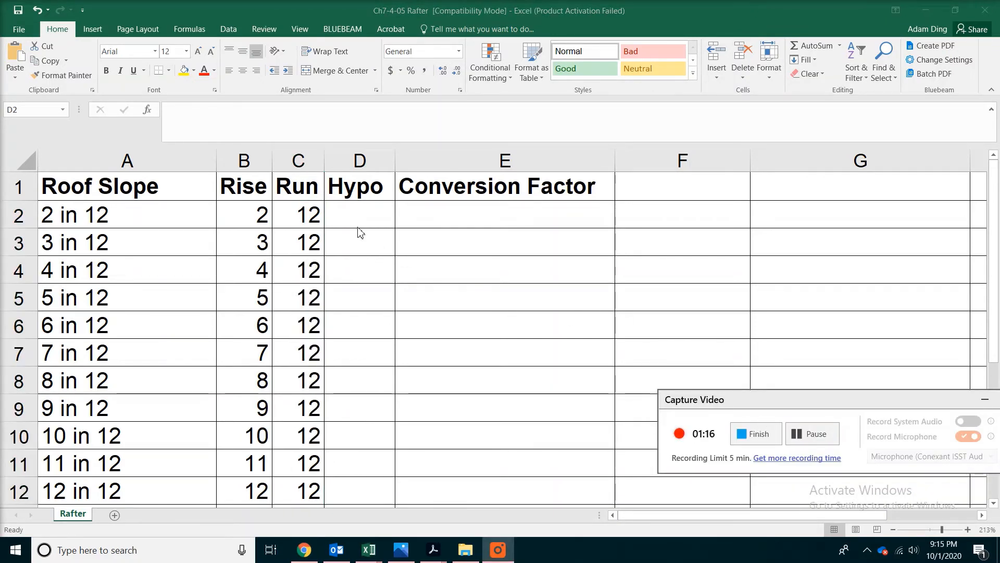
# Step: Enter the hypotenuse formula =SQRT(B2^2+C2^2) in D2 and copy it down the Hypo column to D12
pyautogui.click(359, 222)
pyautogui.write('=')
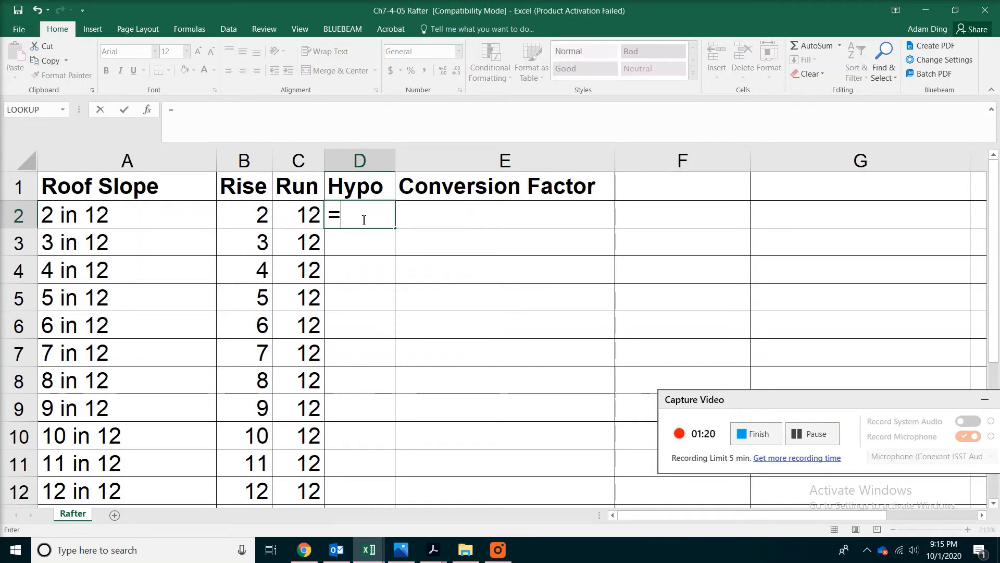
pyautogui.write('sqr')
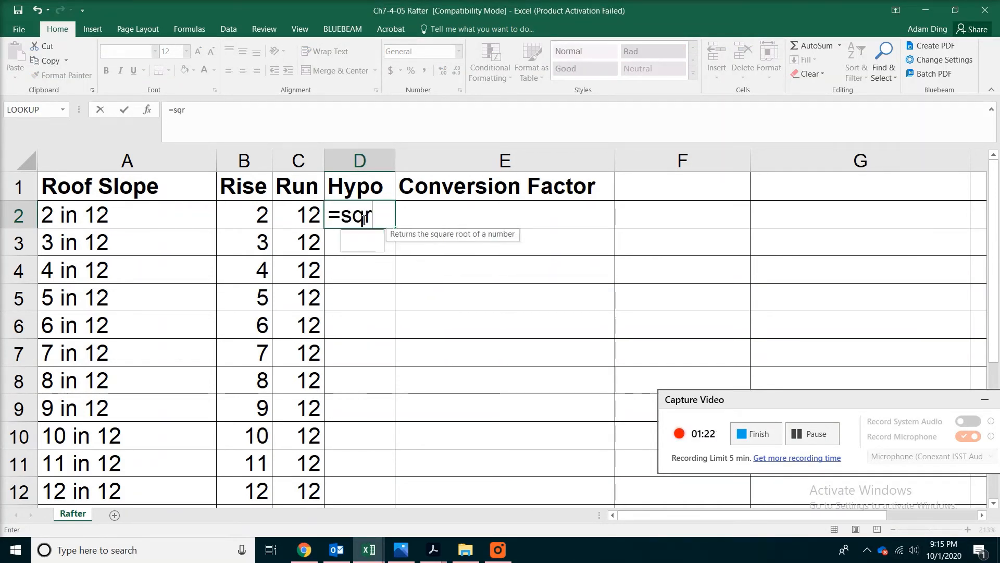
pyautogui.write('t(')
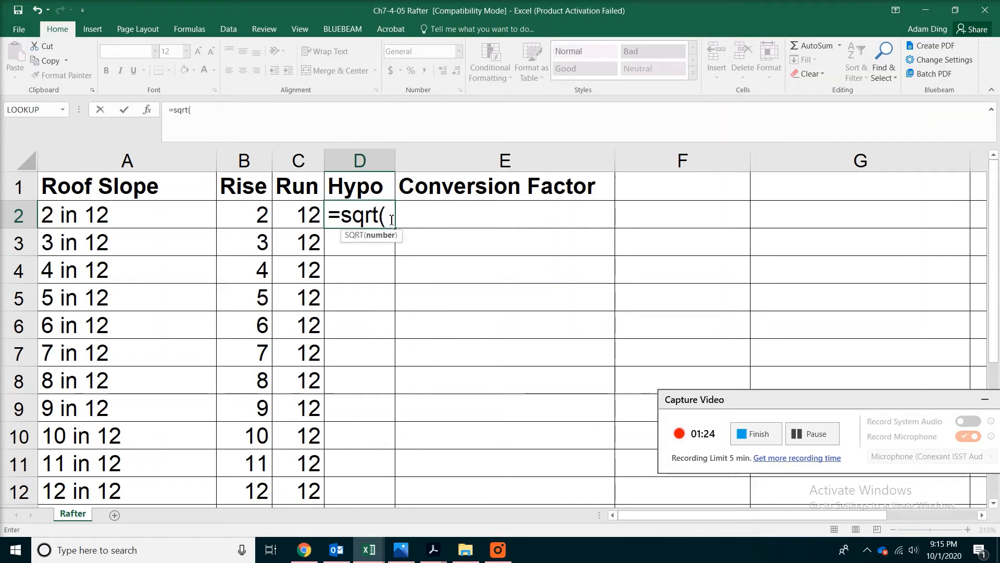
pyautogui.click(251, 214)
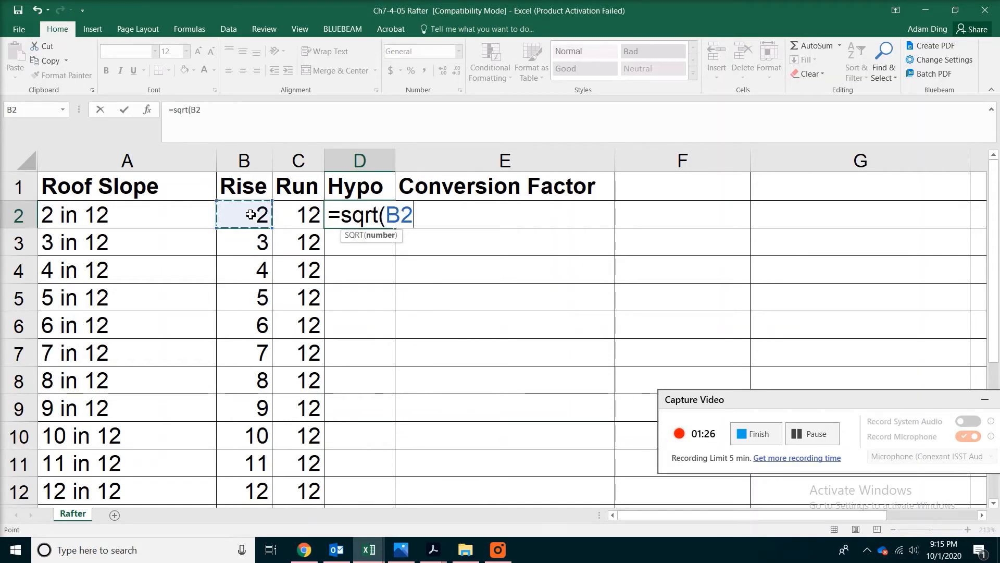
pyautogui.write('^2+')
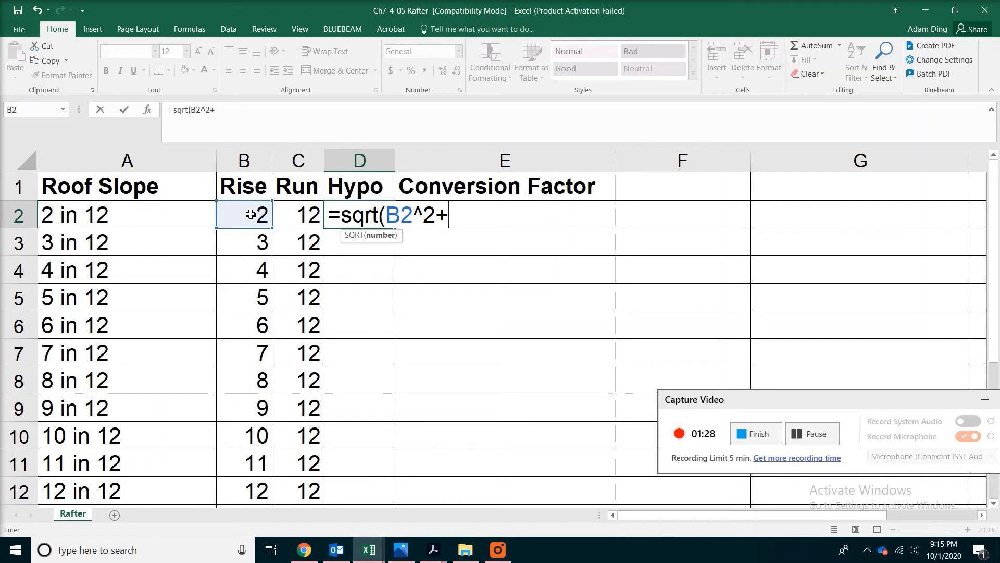
pyautogui.click(298, 217)
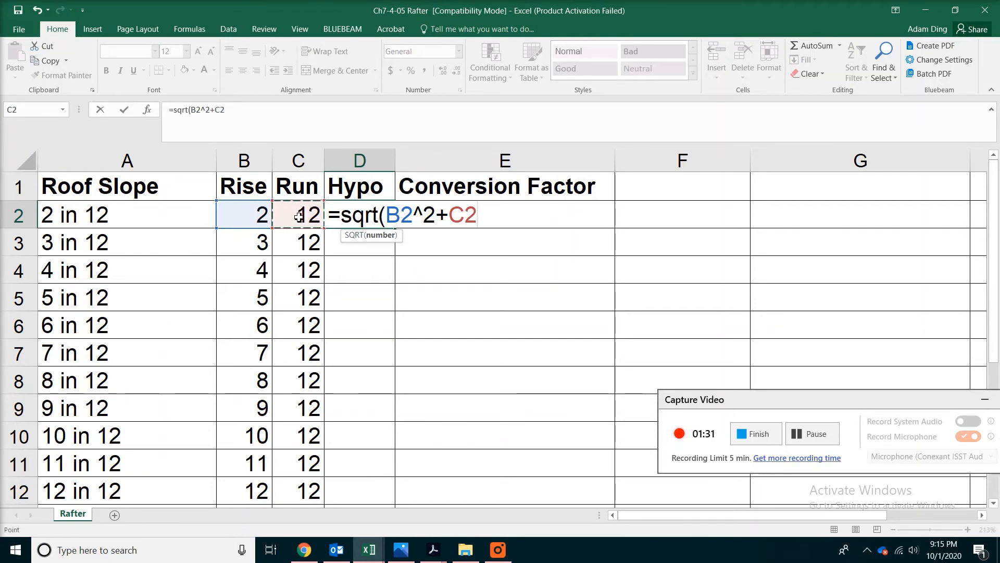
pyautogui.write('^2')
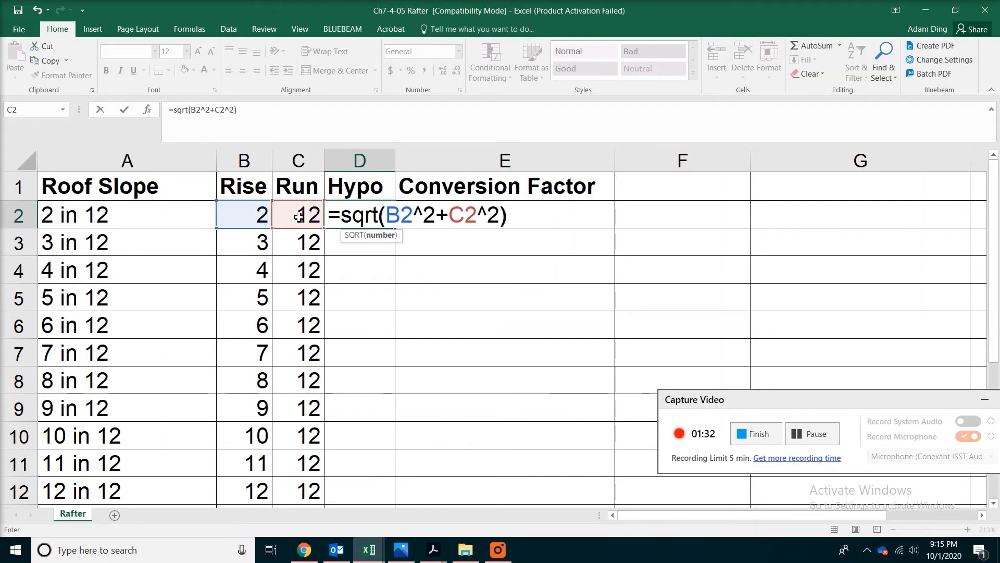
pyautogui.press('Return')
pyautogui.click(375, 218)
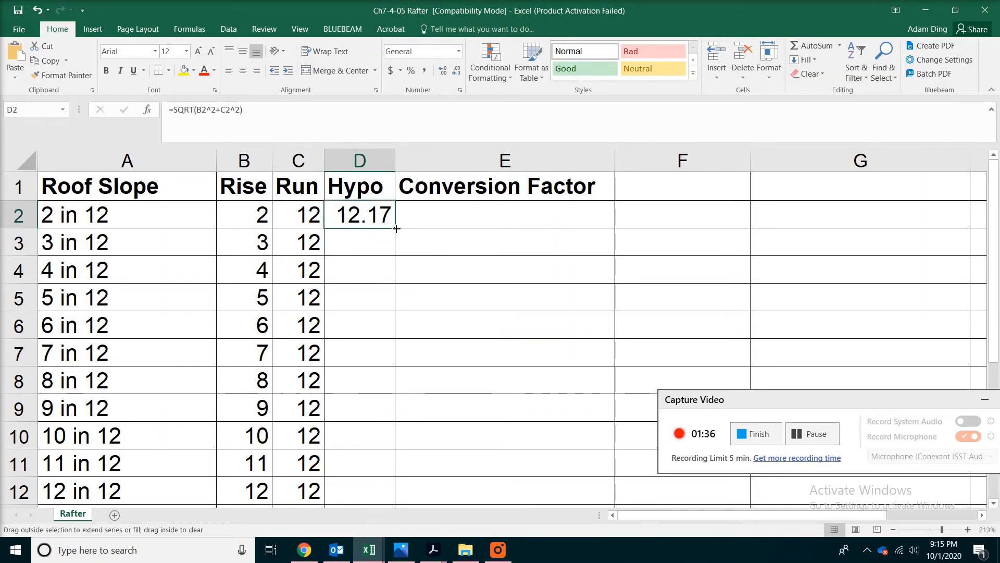
pyautogui.moveTo(396, 228); pyautogui.dragTo(396, 501)
# Step: Enter the conversion factor formula =D2/C2 in E2 and copy it down the column to E12
pyautogui.click(527, 215)
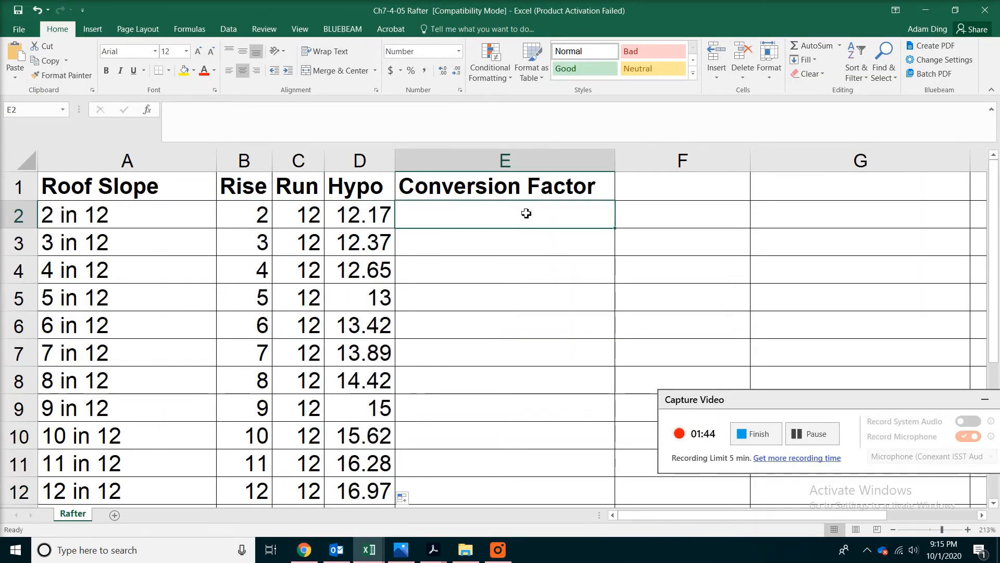
pyautogui.write('=')
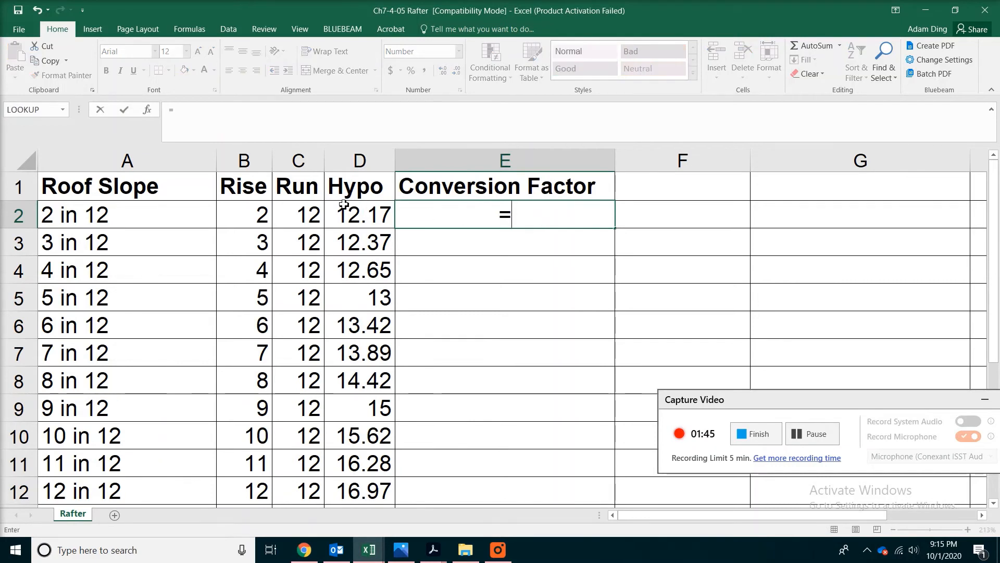
pyautogui.click(344, 206)
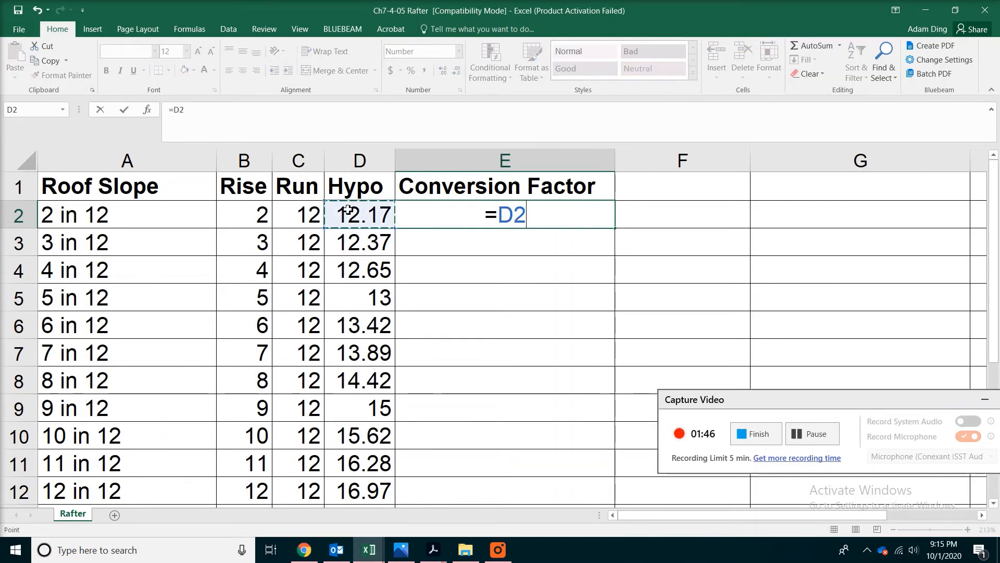
pyautogui.write('/')
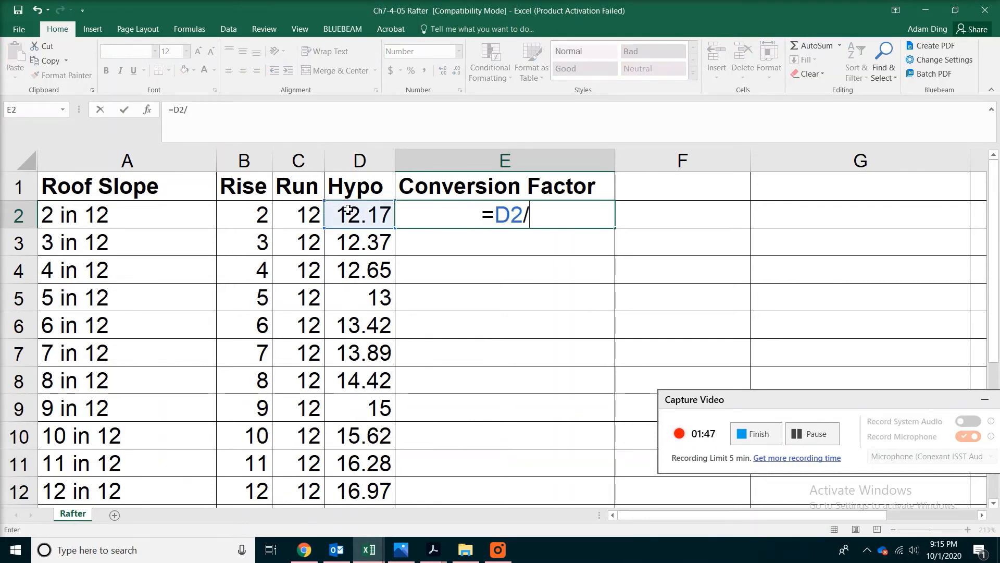
pyautogui.click(296, 219)
pyautogui.press('Return')
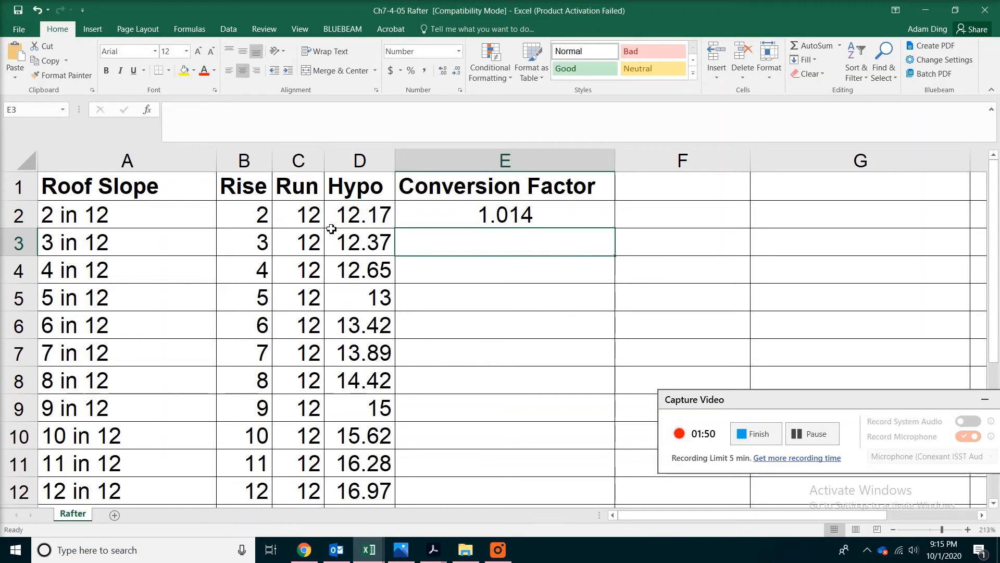
pyautogui.click(503, 218)
pyautogui.moveTo(617, 229); pyautogui.dragTo(599, 497)
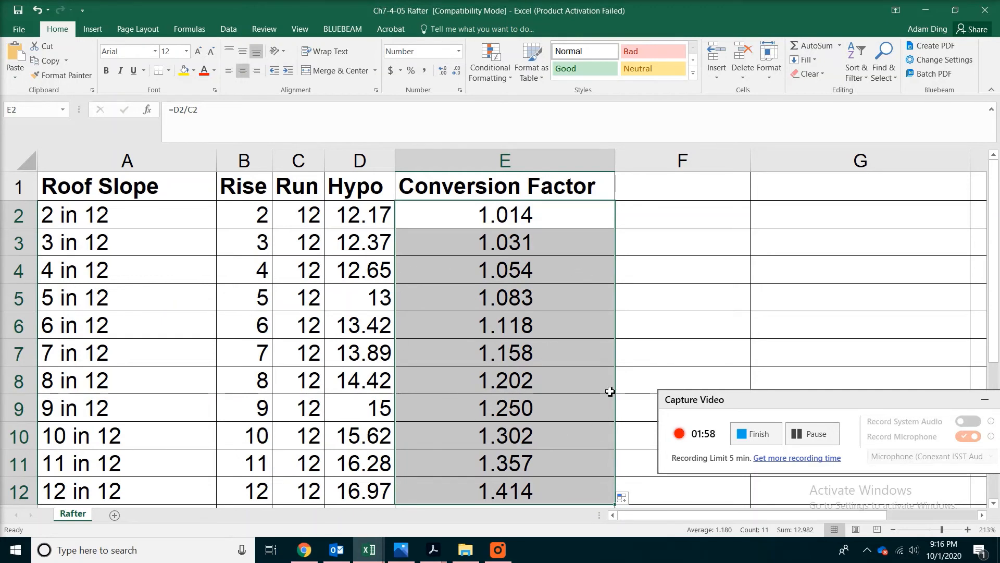
pyautogui.click(811, 434)
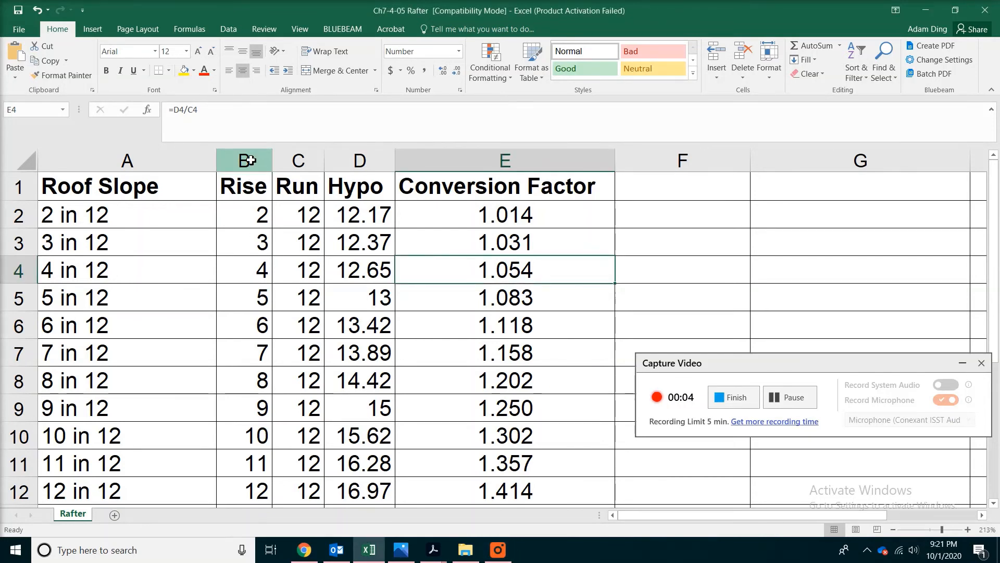
# Step: Hide the Rise, Run and Hypo columns, B through D
pyautogui.moveTo(253, 160); pyautogui.dragTo(330, 158)
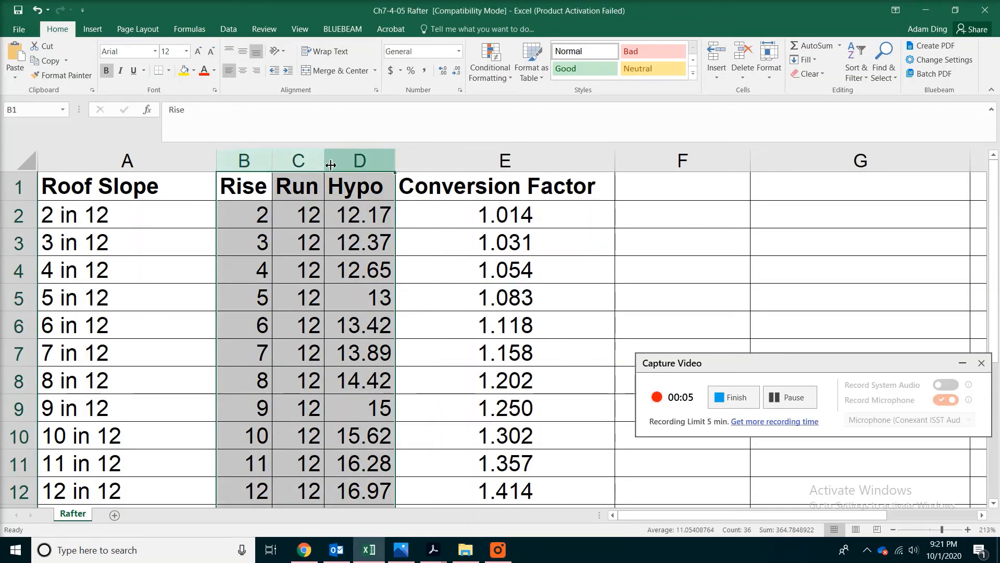
pyautogui.rightClick(288, 254)
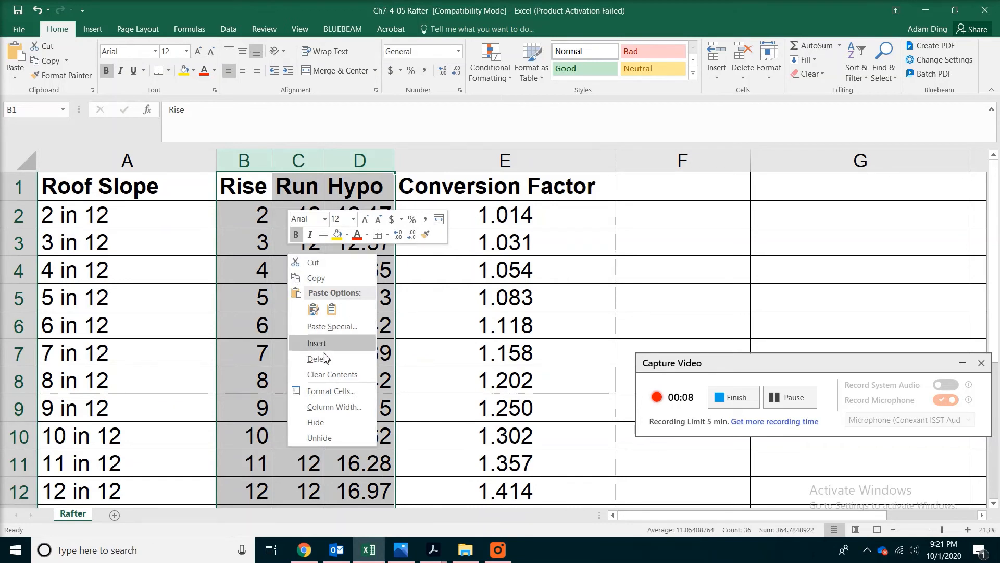
pyautogui.click(336, 426)
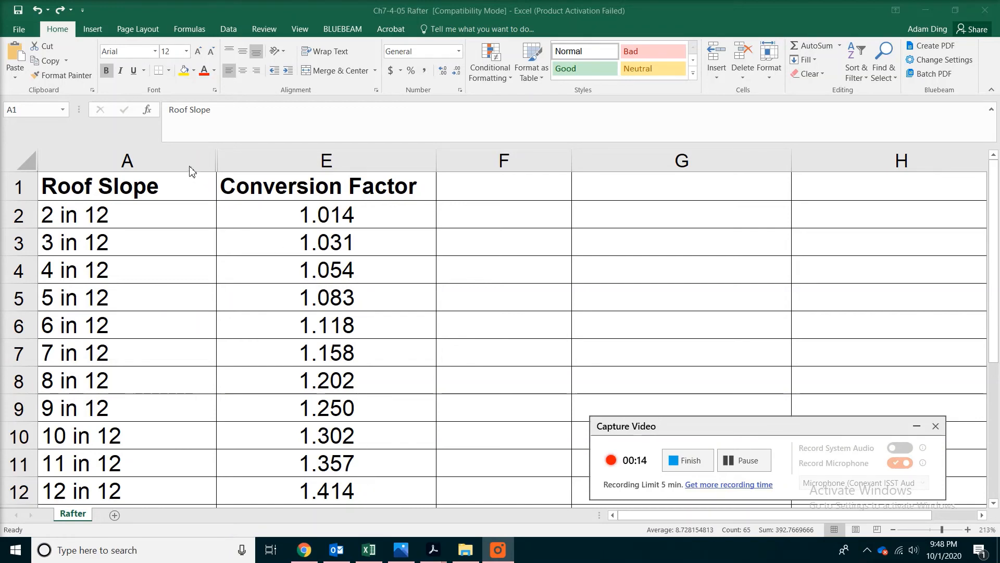
# Step: Unhide the columns between Roof Slope and Conversion Factor
pyautogui.moveTo(192, 166); pyautogui.dragTo(305, 161)
pyautogui.rightClick(262, 260)
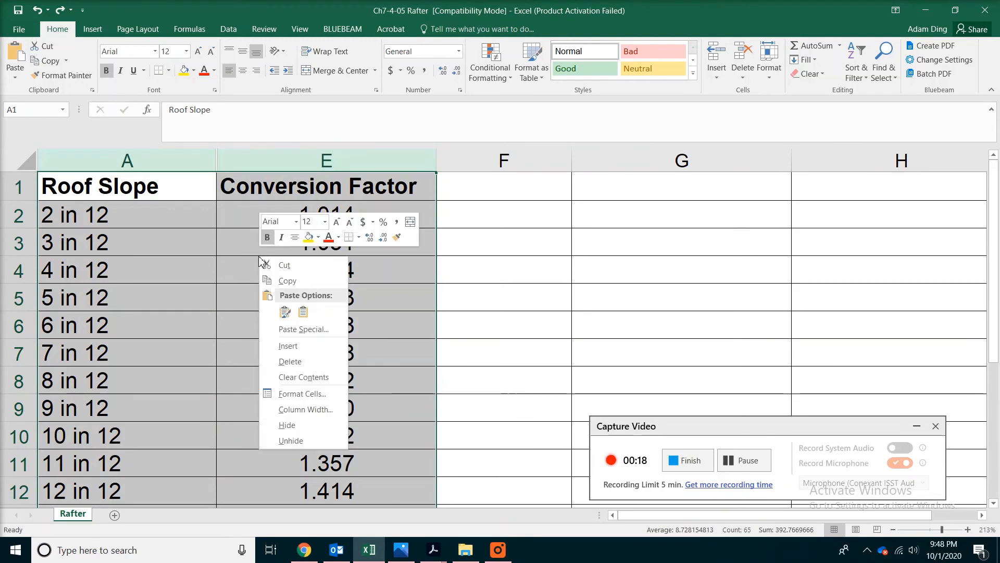
pyautogui.click(325, 443)
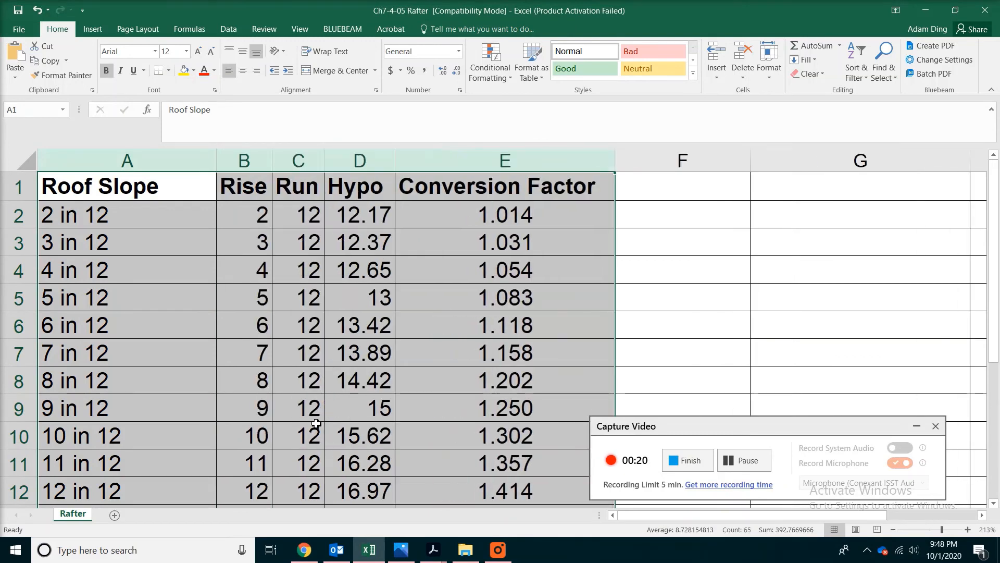
# Step: Copy the table data in A2:E12 and paste it back in place as values only
pyautogui.moveTo(142, 215); pyautogui.dragTo(523, 496)
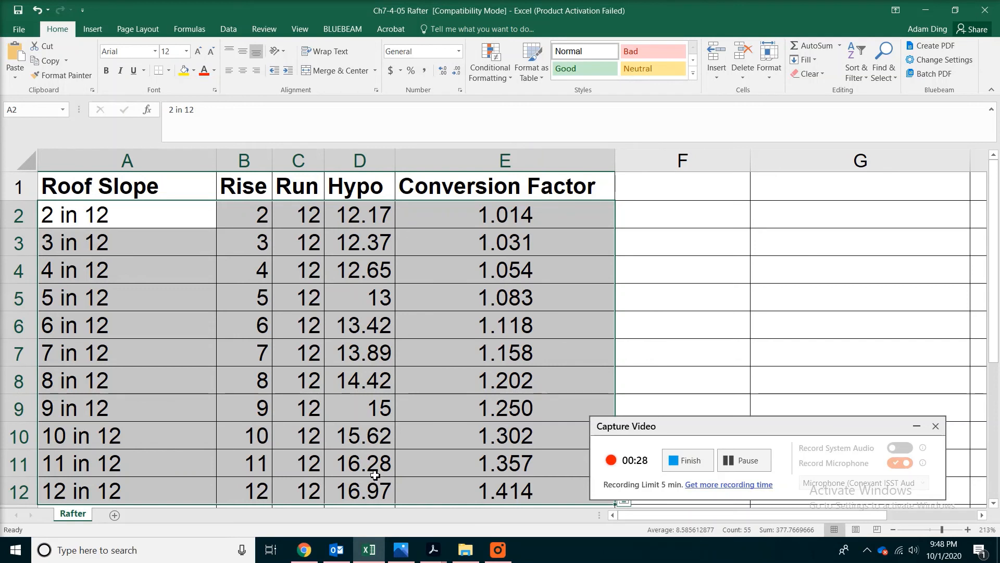
pyautogui.click(51, 61)
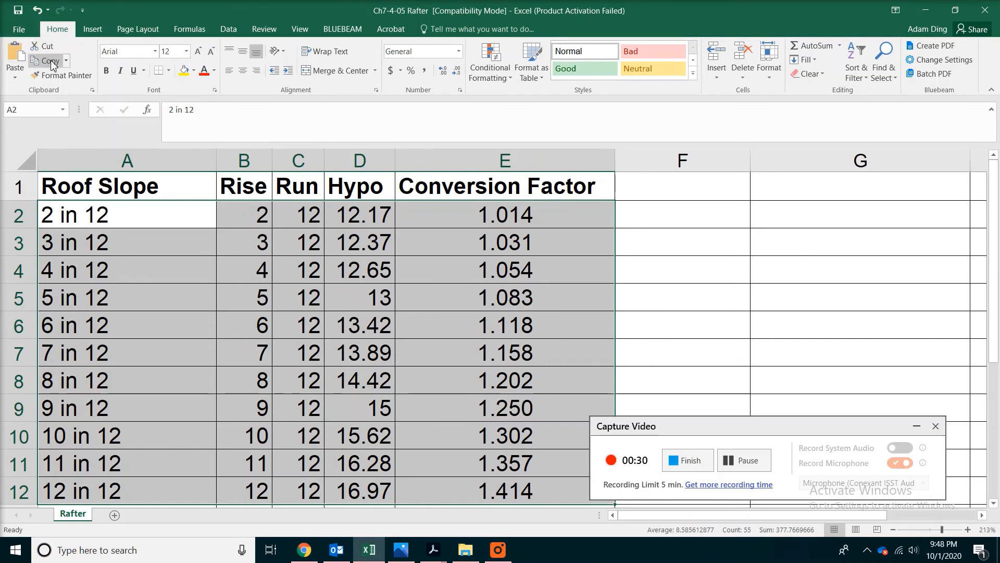
pyautogui.click(50, 61)
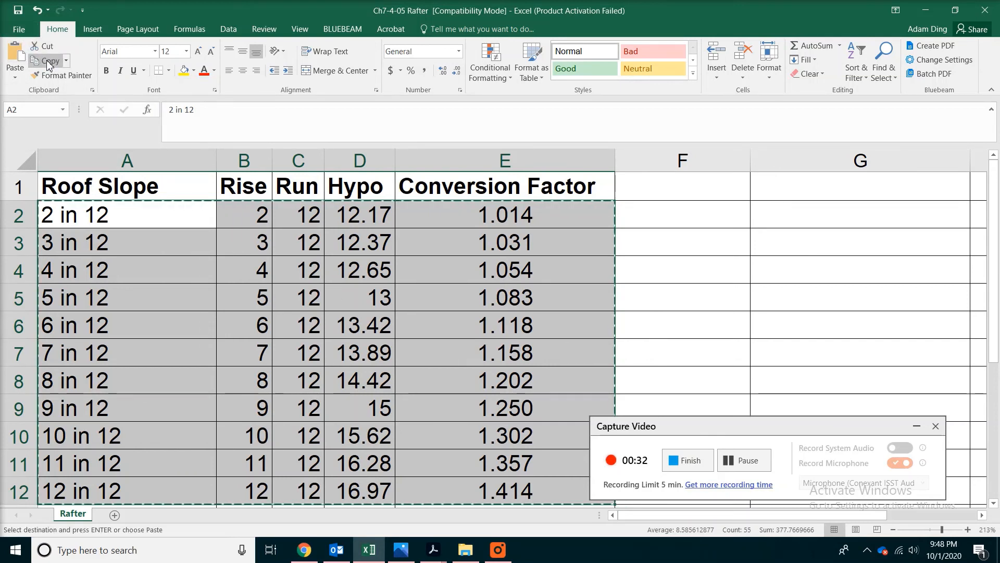
pyautogui.click(16, 79)
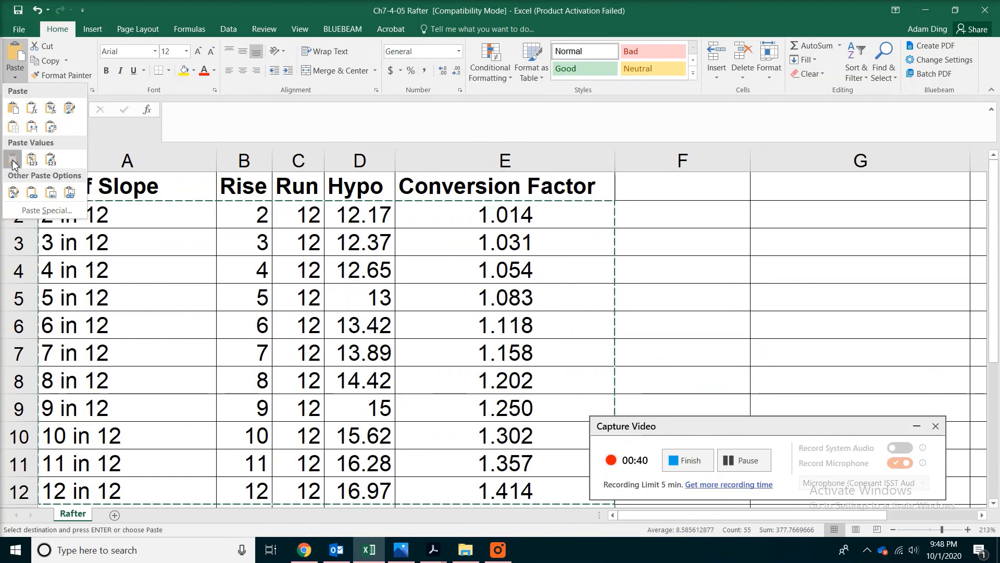
pyautogui.click(13, 161)
pyautogui.click(13, 161)
# Step: Delete the Rise, Run and Hypo columns, then select the conversion factors in B2:B12
pyautogui.click(242, 161)
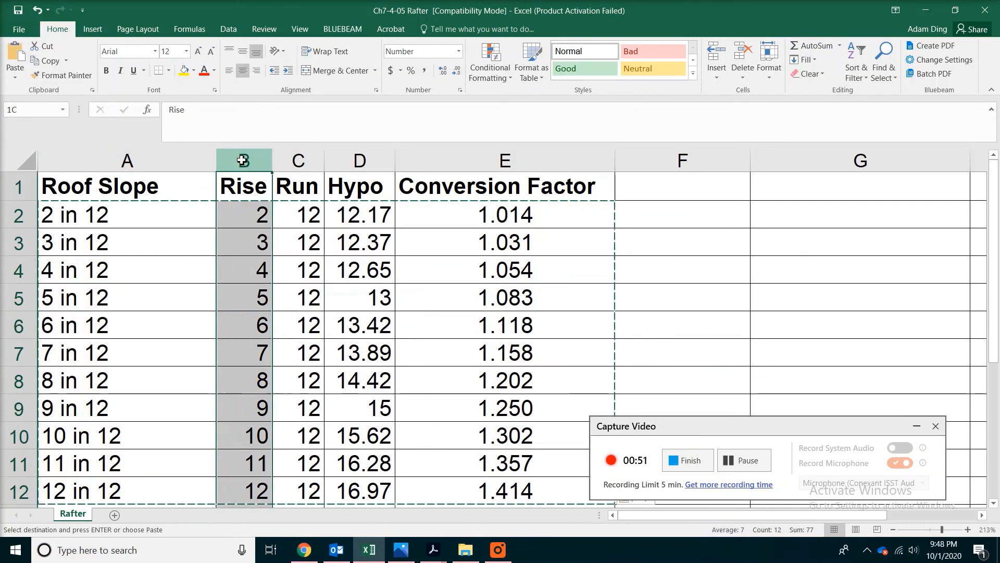
pyautogui.moveTo(243, 160); pyautogui.dragTo(360, 160)
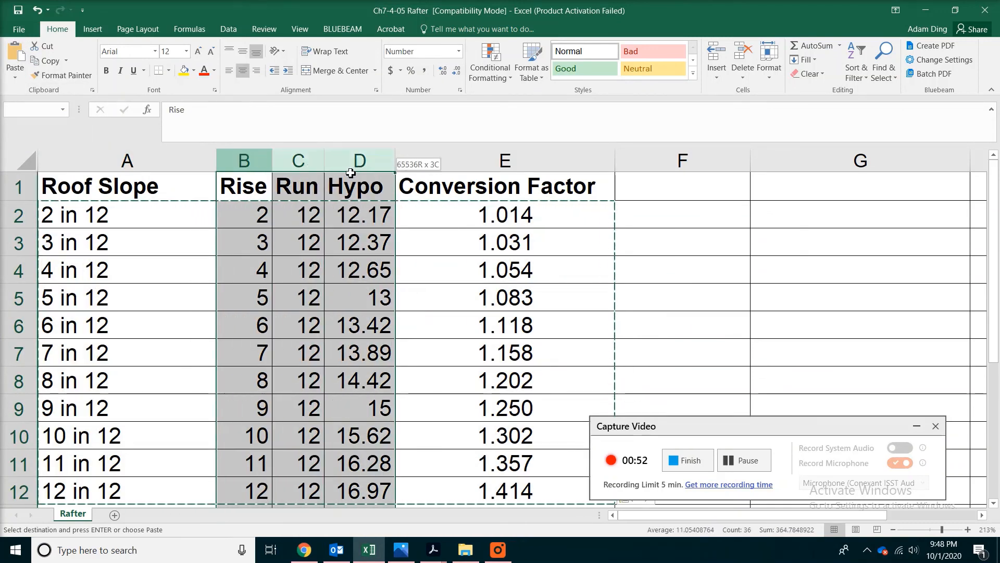
pyautogui.rightClick(320, 274)
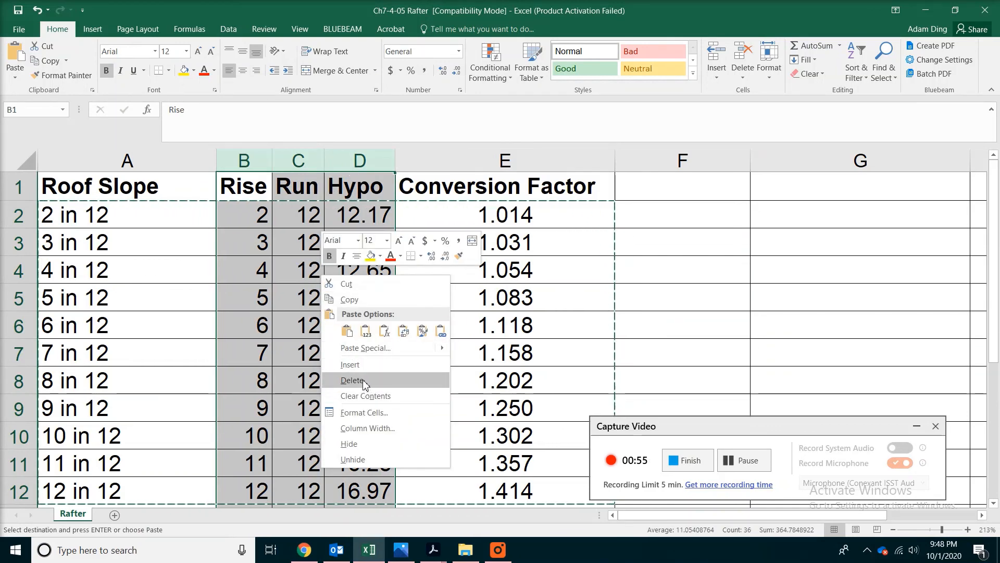
pyautogui.click(364, 381)
pyautogui.click(197, 206)
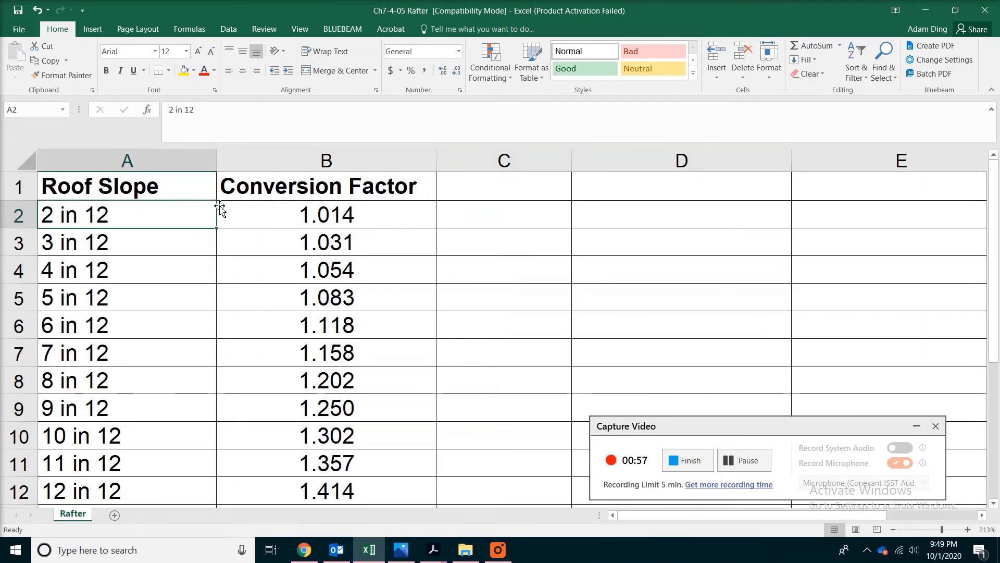
pyautogui.moveTo(261, 214); pyautogui.dragTo(337, 485)
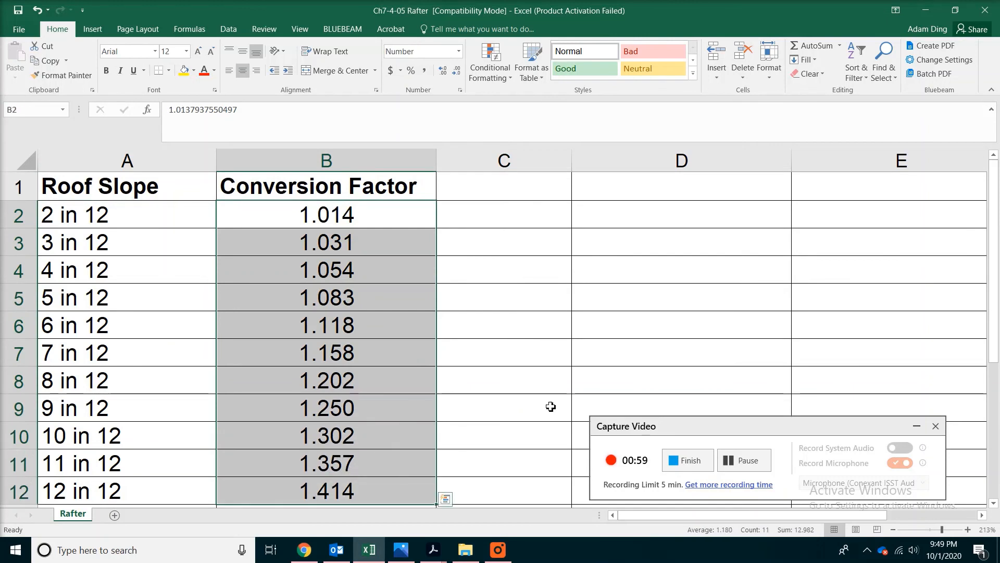
pyautogui.click(691, 461)
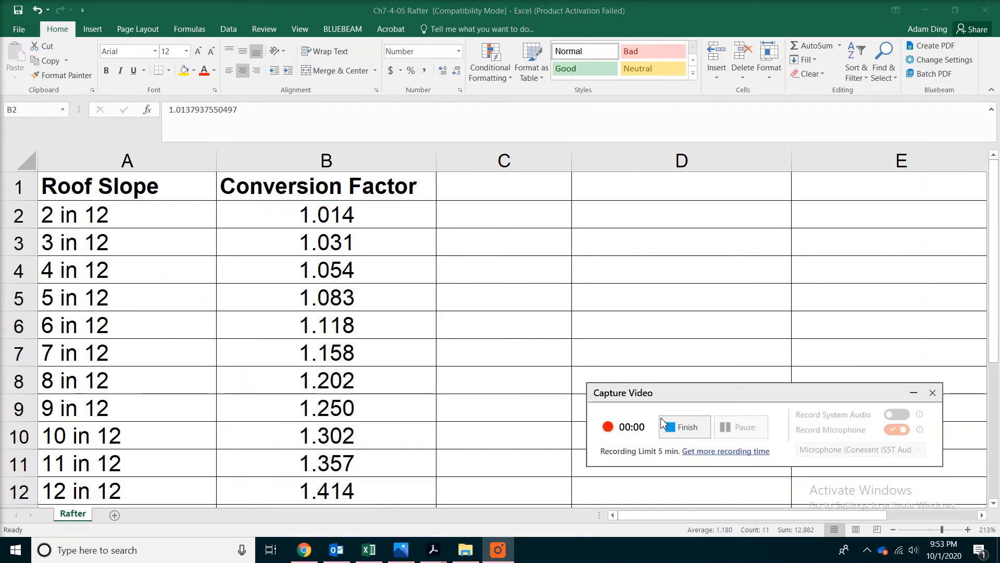